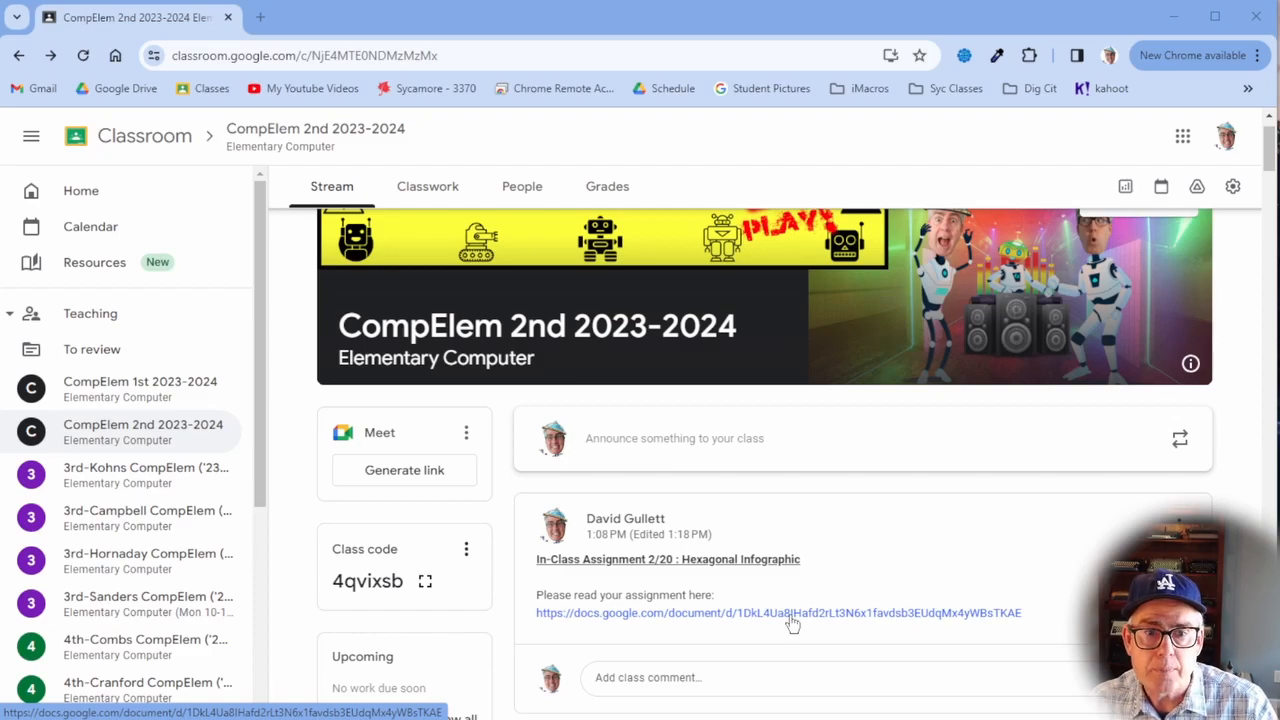
- Open the hexagonal infographic assignment, follow its Google Drive link, and open the personally named Hexagonal Infographic drawing
{"action": "left_click", "coordinate": [790, 614]}
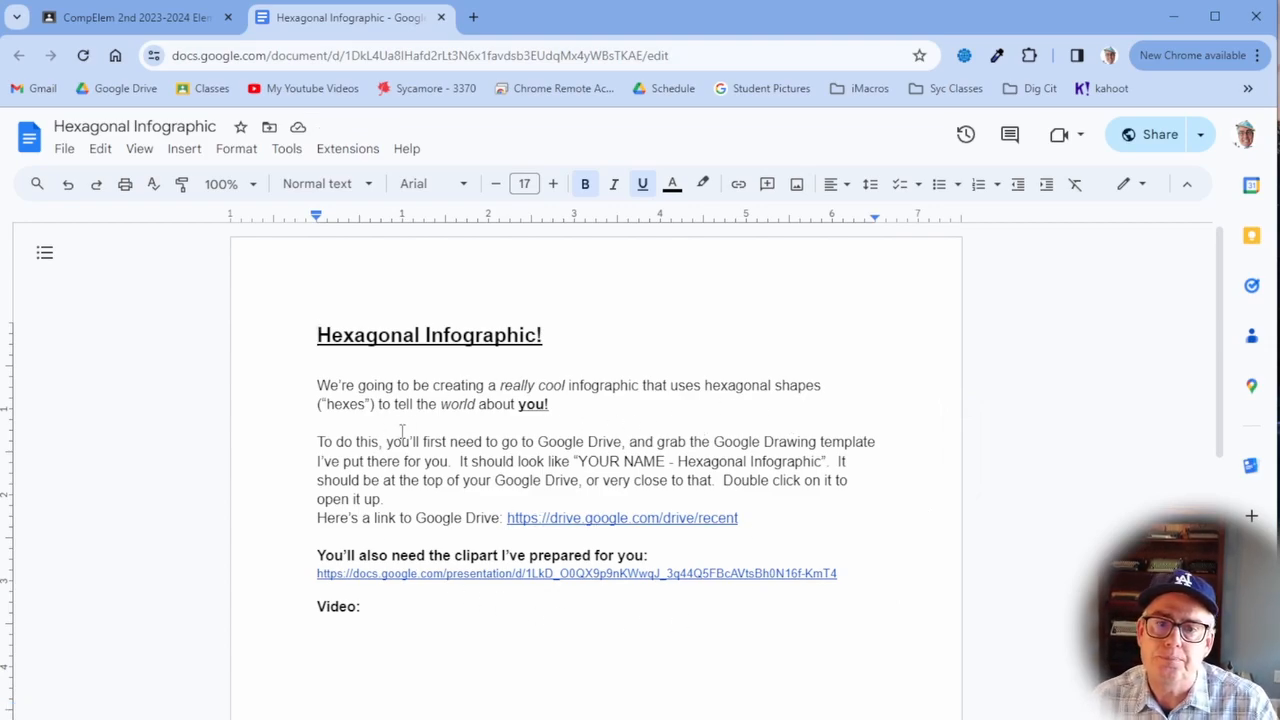
{"action": "left_click", "coordinate": [628, 520]}
{"action": "left_click", "coordinate": [628, 543]}
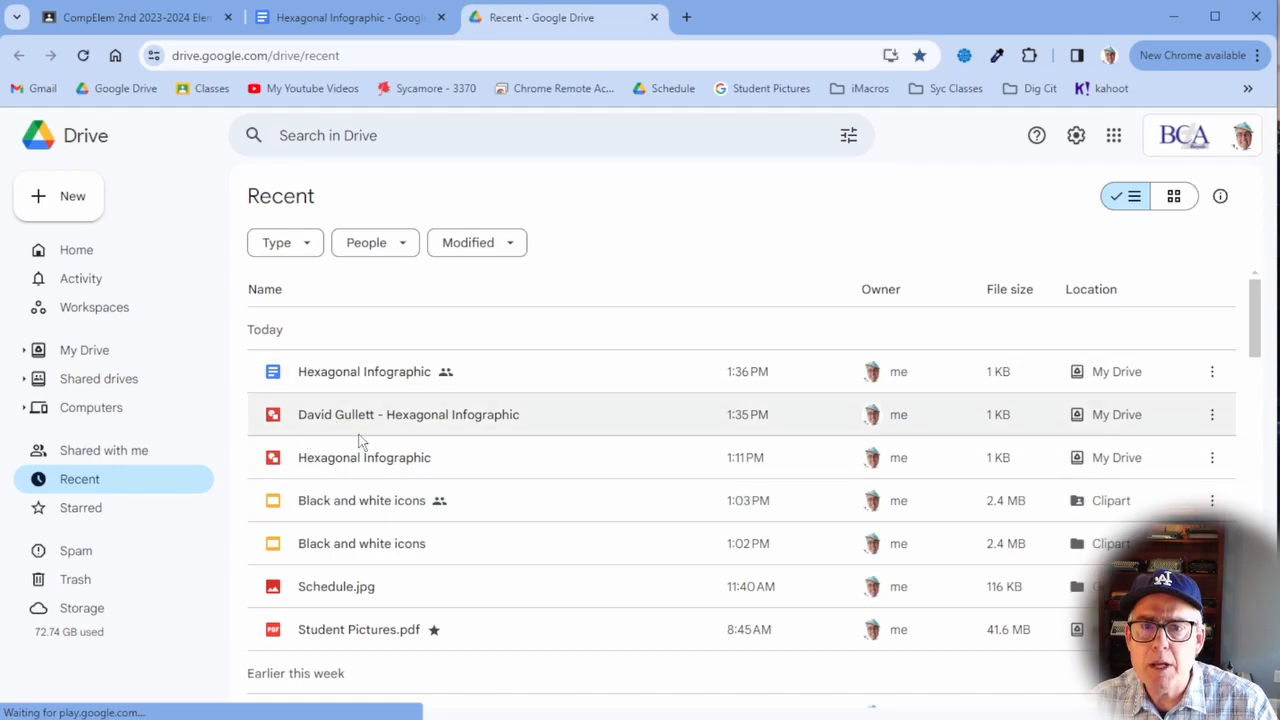
{"action": "mouse_move", "coordinate": [350, 432]}
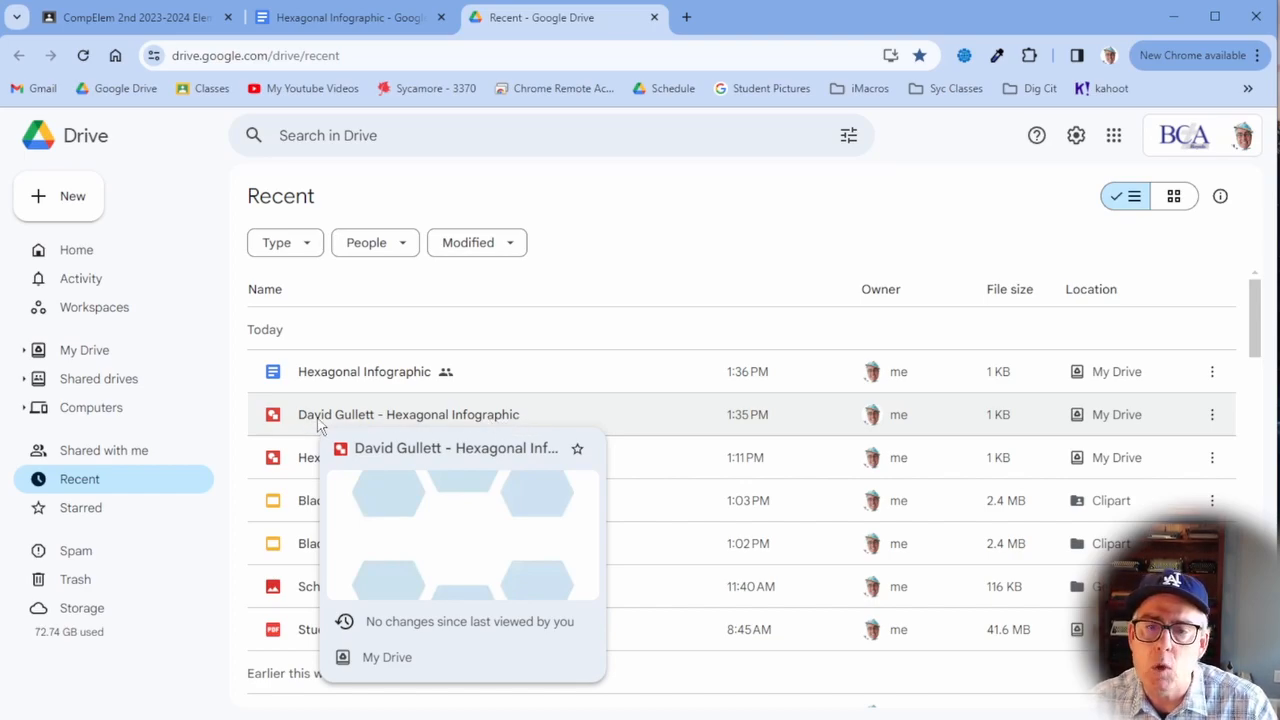
{"action": "double_click", "coordinate": [447, 418]}
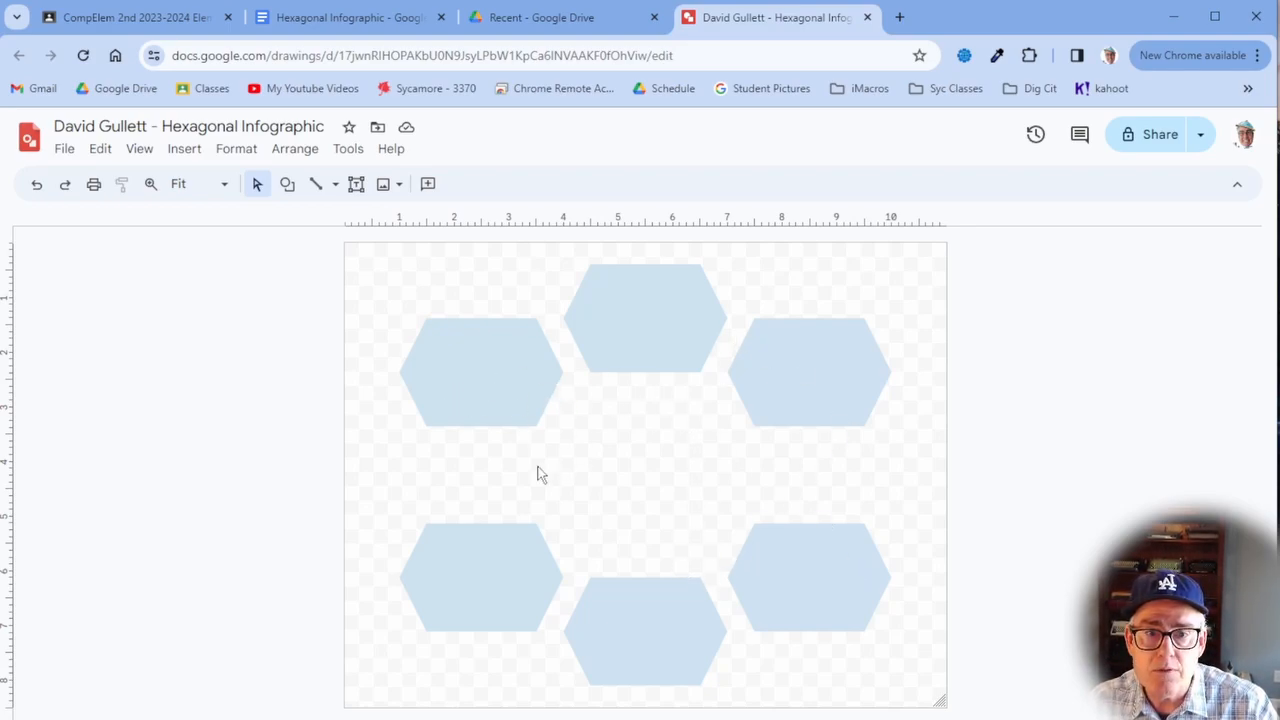
{"action": "left_click_drag", "start_coordinate": [500, 389], "coordinate": [525, 419]}
{"action": "left_click", "coordinate": [1040, 453]}
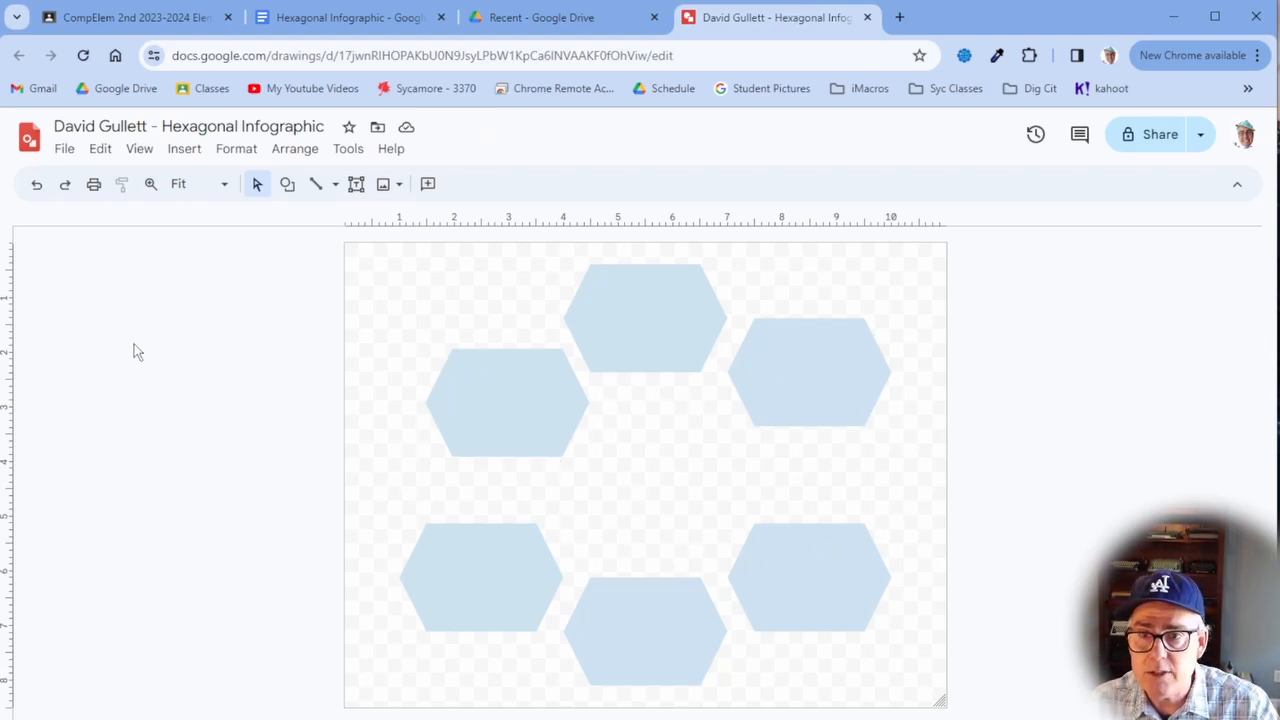
{"action": "left_click", "coordinate": [35, 184]}
{"action": "left_click", "coordinate": [215, 422]}
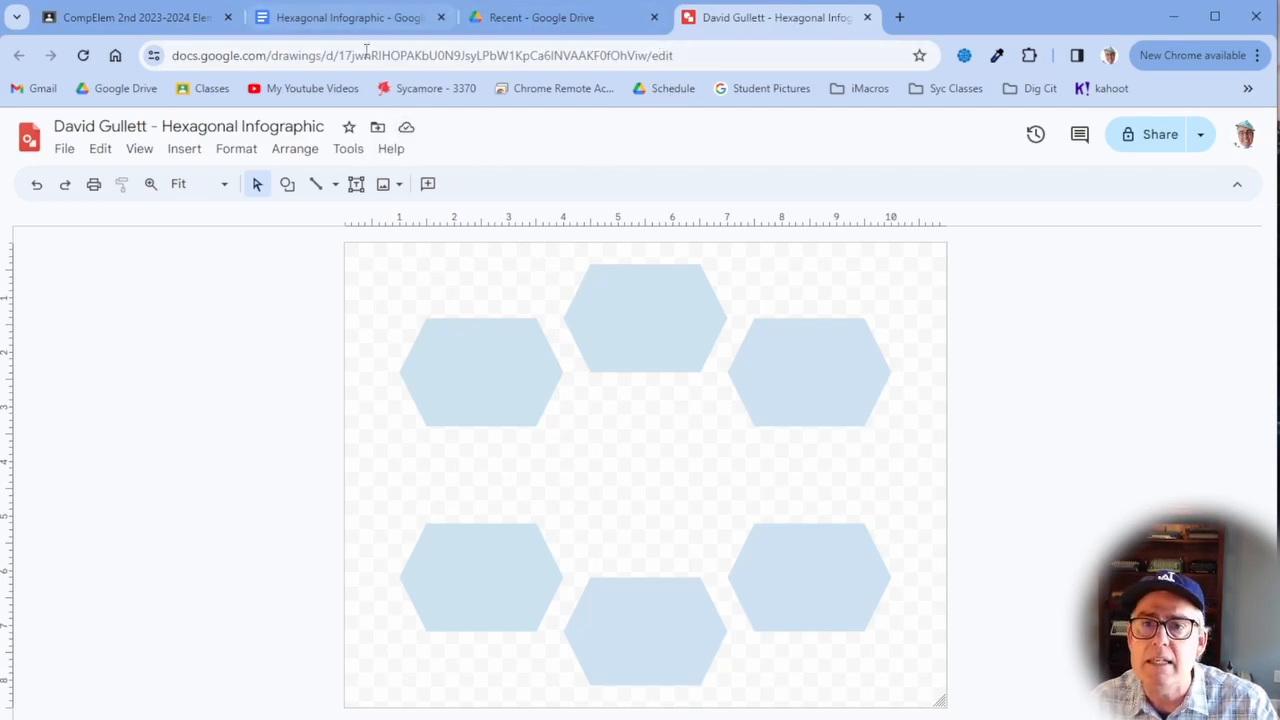
- Return to the assignment document and open the linked clipart presentation
{"action": "left_click", "coordinate": [305, 22]}
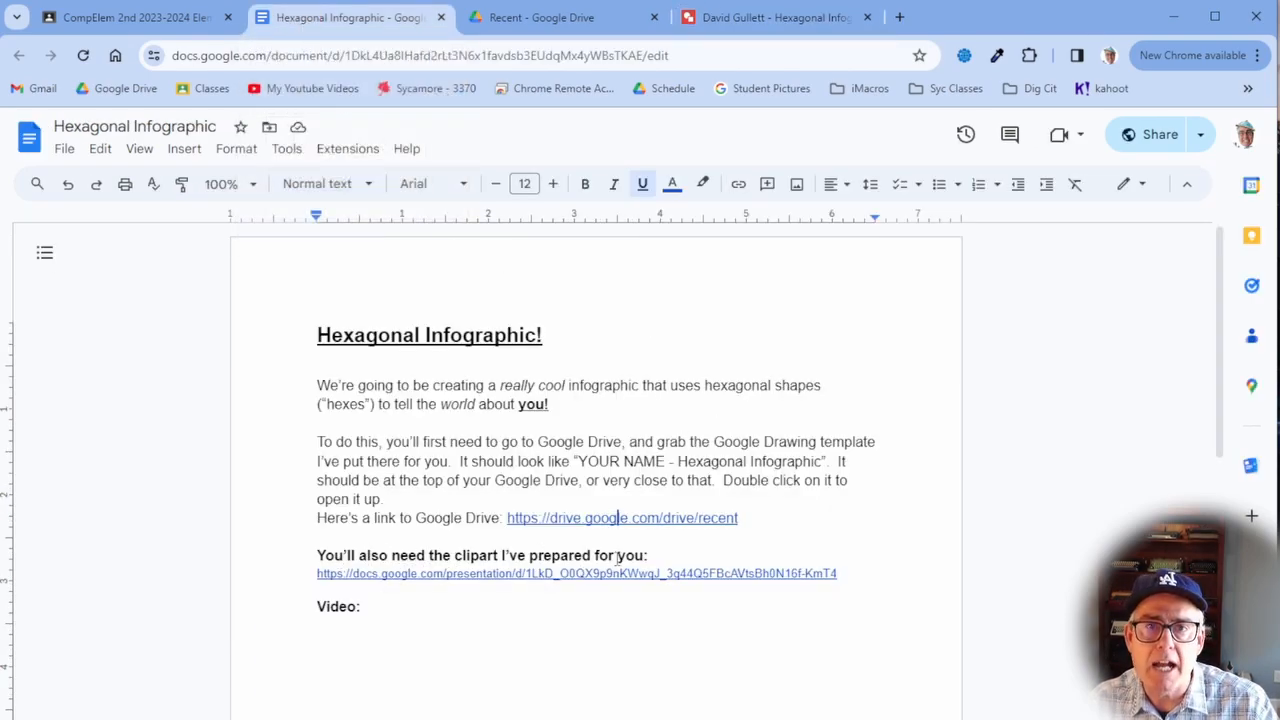
{"action": "left_click", "coordinate": [477, 597]}
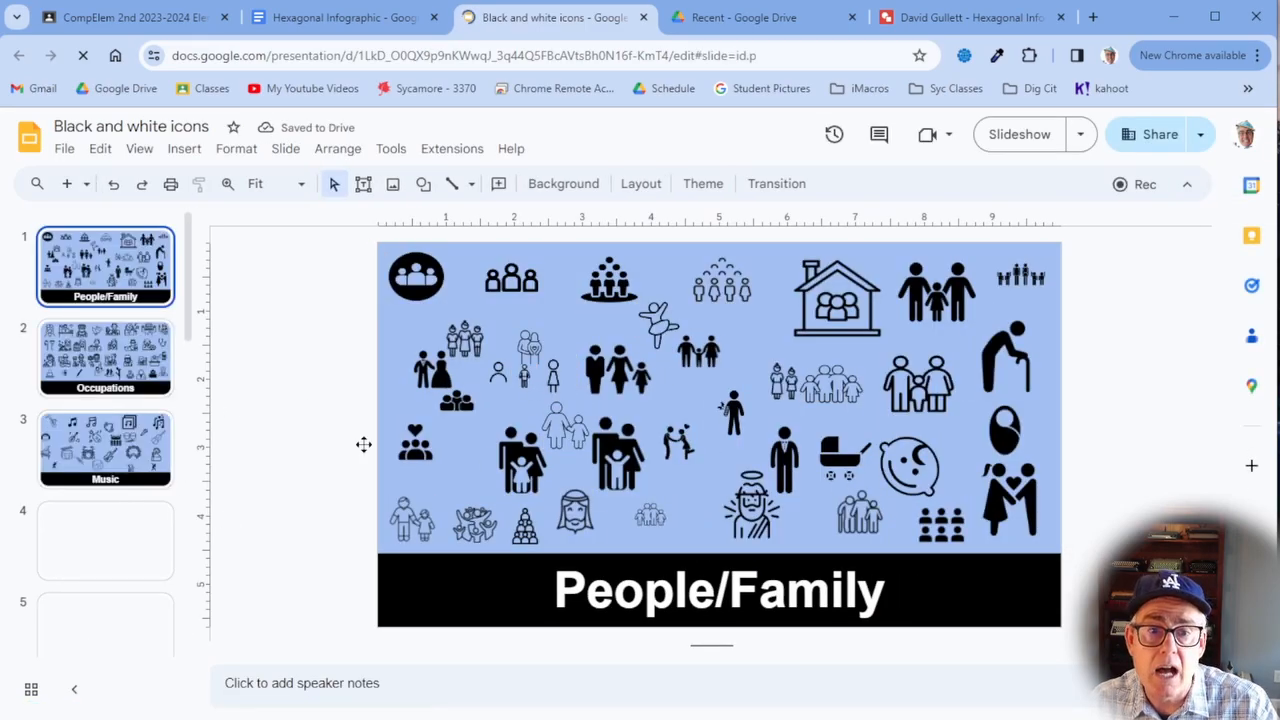
- Look through the icon categories of the clipart presentation, such as People/Family, Music and Sports
{"action": "key", "text": "Down"}
{"action": "left_click", "coordinate": [108, 462]}
{"action": "left_click", "coordinate": [107, 556]}
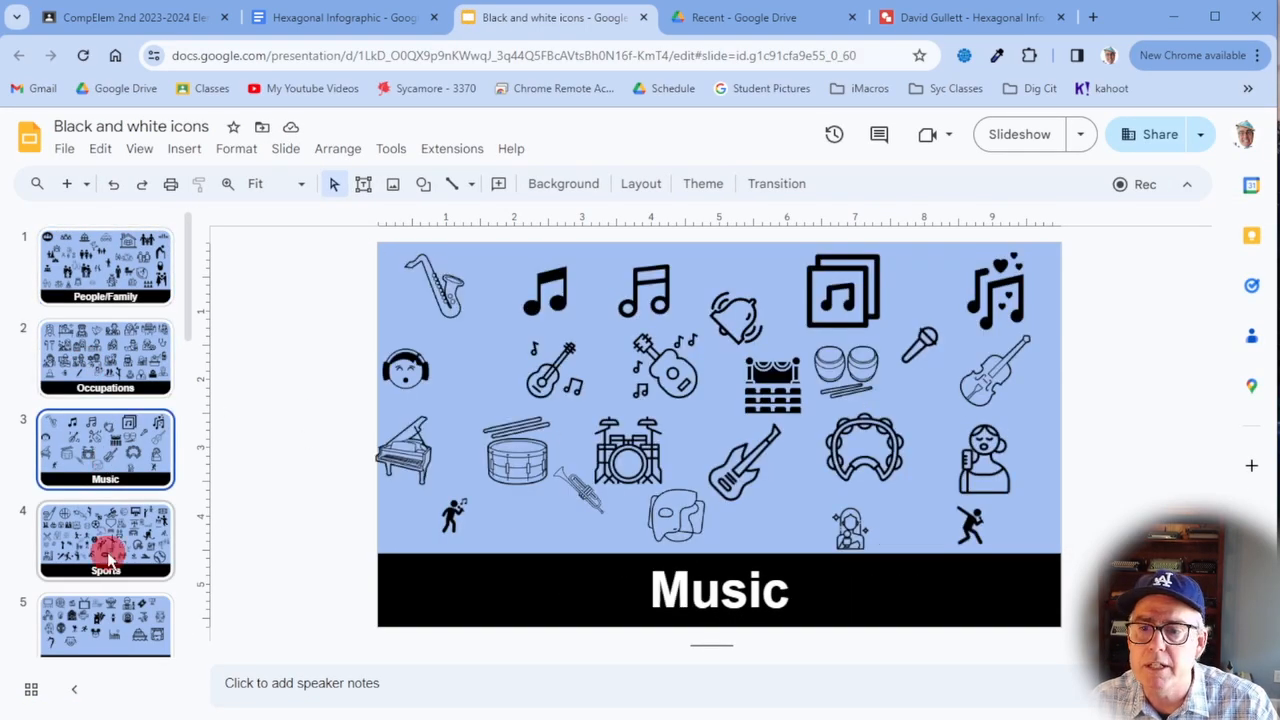
{"action": "left_click", "coordinate": [124, 610]}
{"action": "left_click", "coordinate": [112, 559]}
{"action": "left_click", "coordinate": [110, 430]}
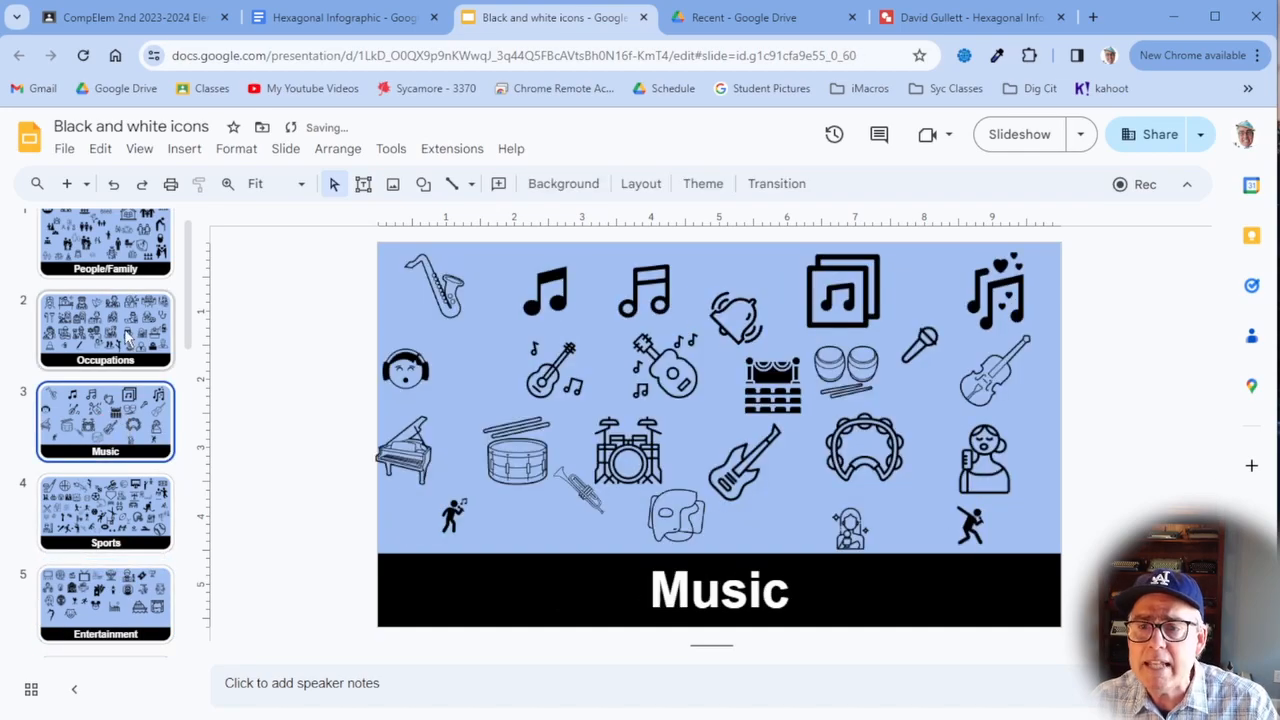
{"action": "scroll", "coordinate": [128, 340], "scroll_direction": "up", "scroll_amount": 1}
{"action": "left_click", "coordinate": [100, 287]}
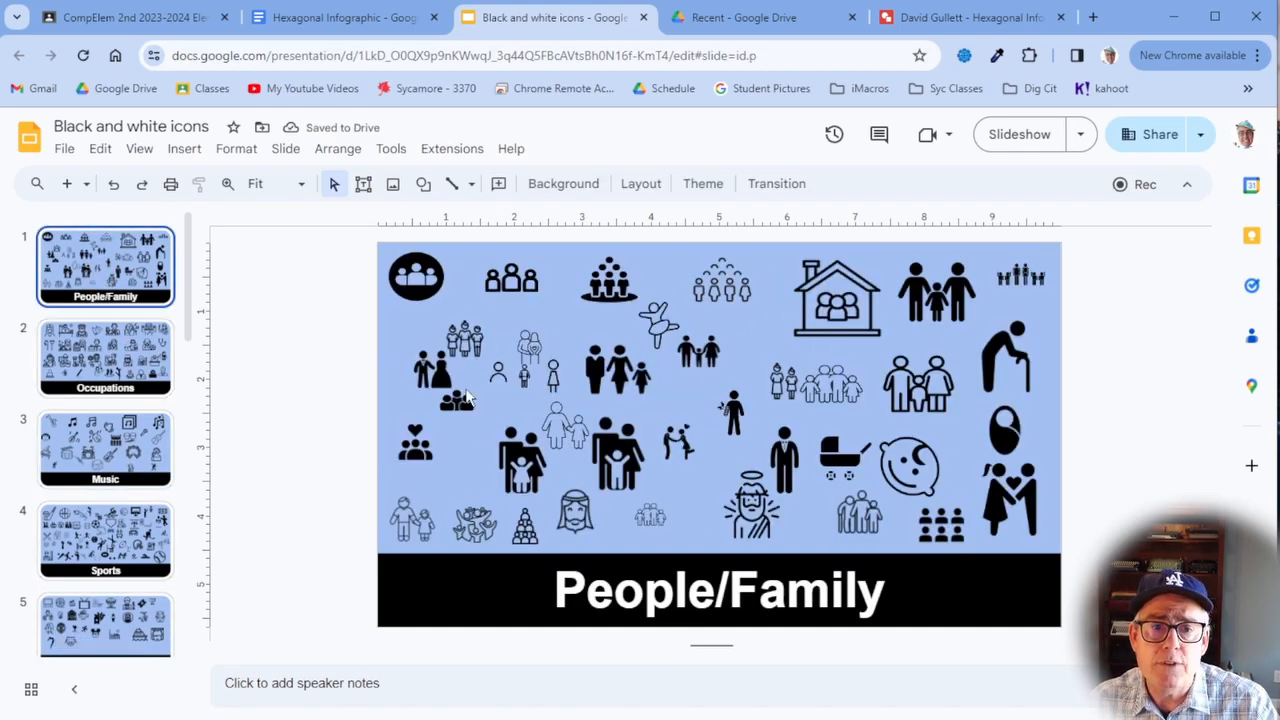
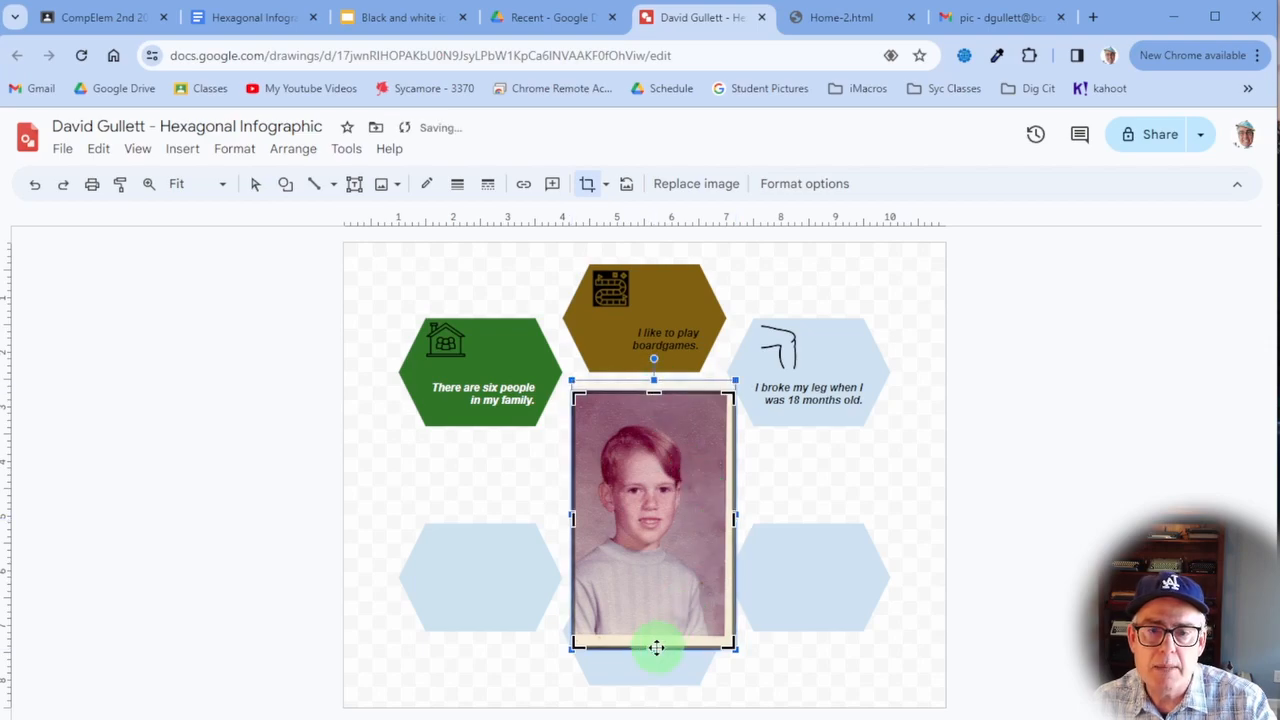
{"action": "left_click_drag", "start_coordinate": [652, 645], "coordinate": [652, 566]}
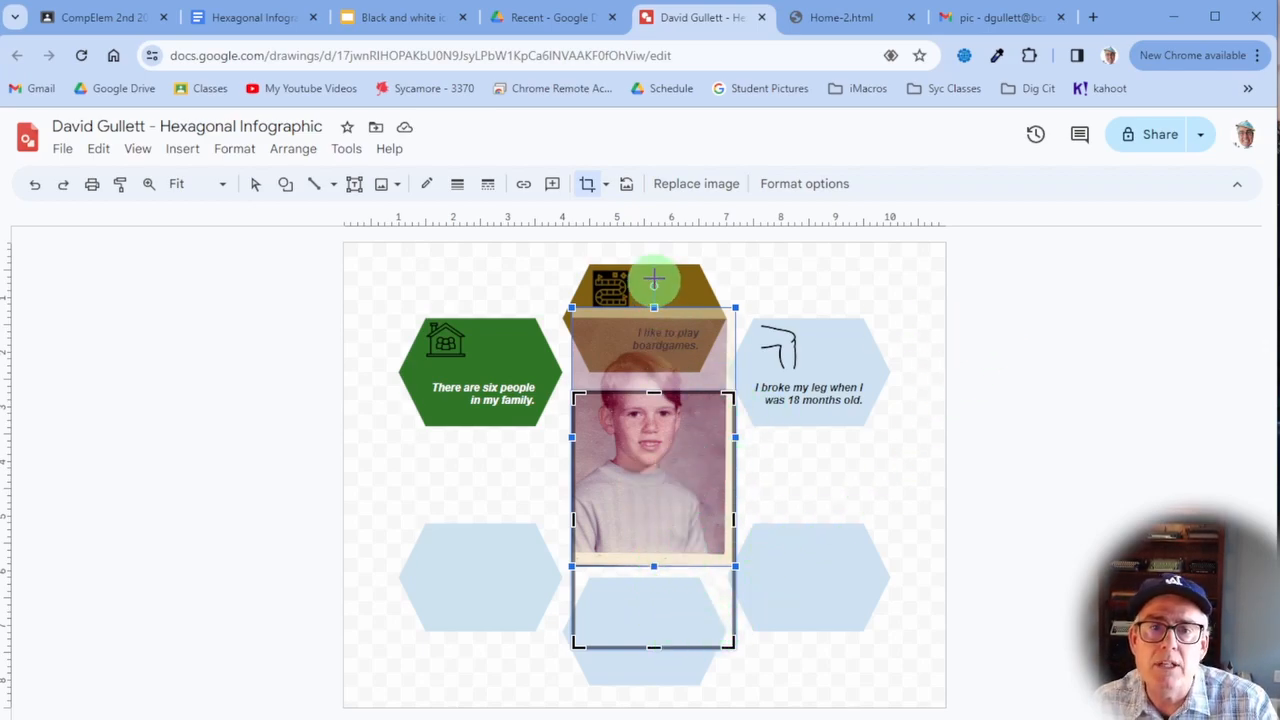
{"action": "left_click", "coordinate": [626, 187]}
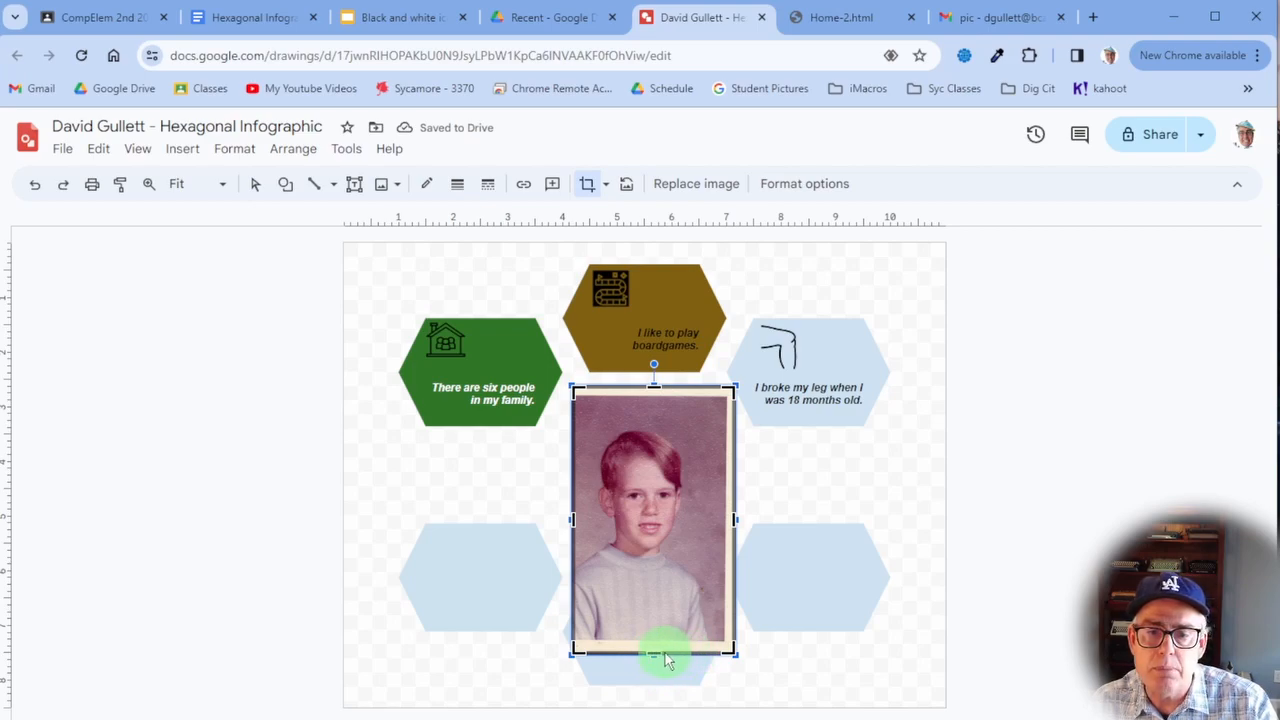
{"action": "left_click_drag", "start_coordinate": [655, 652], "coordinate": [654, 562]}
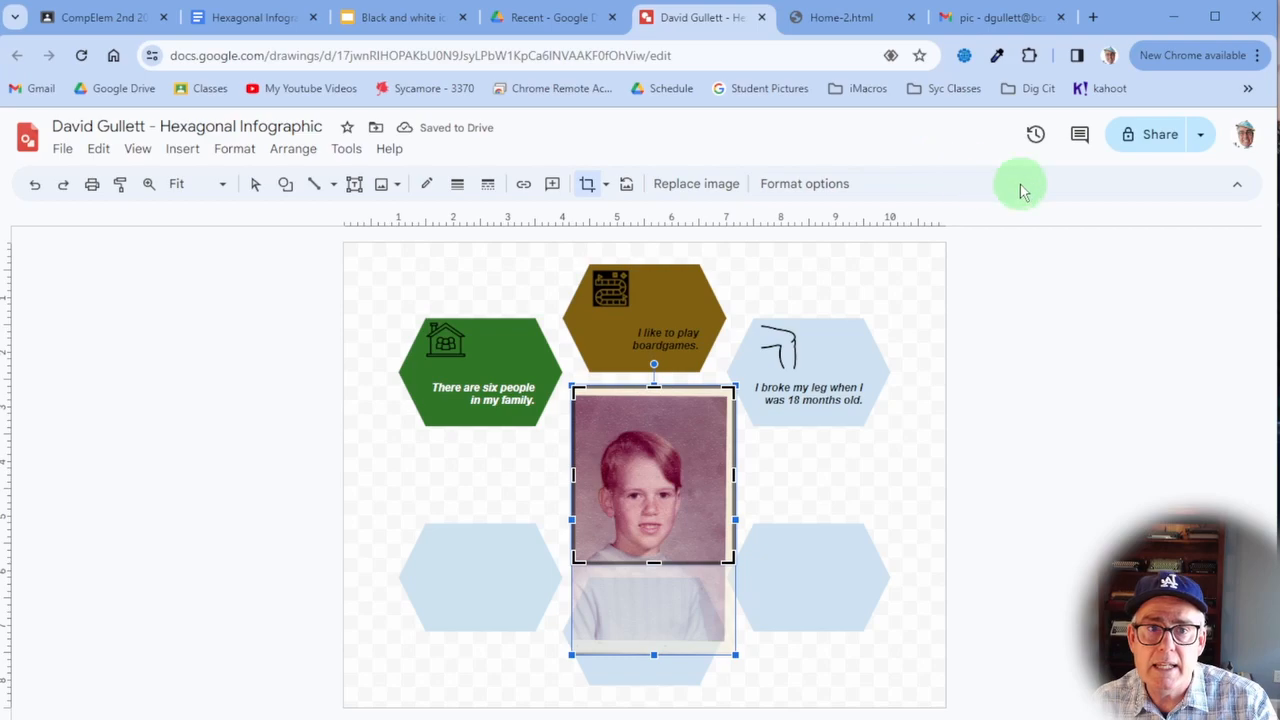
{"action": "left_click", "coordinate": [628, 193]}
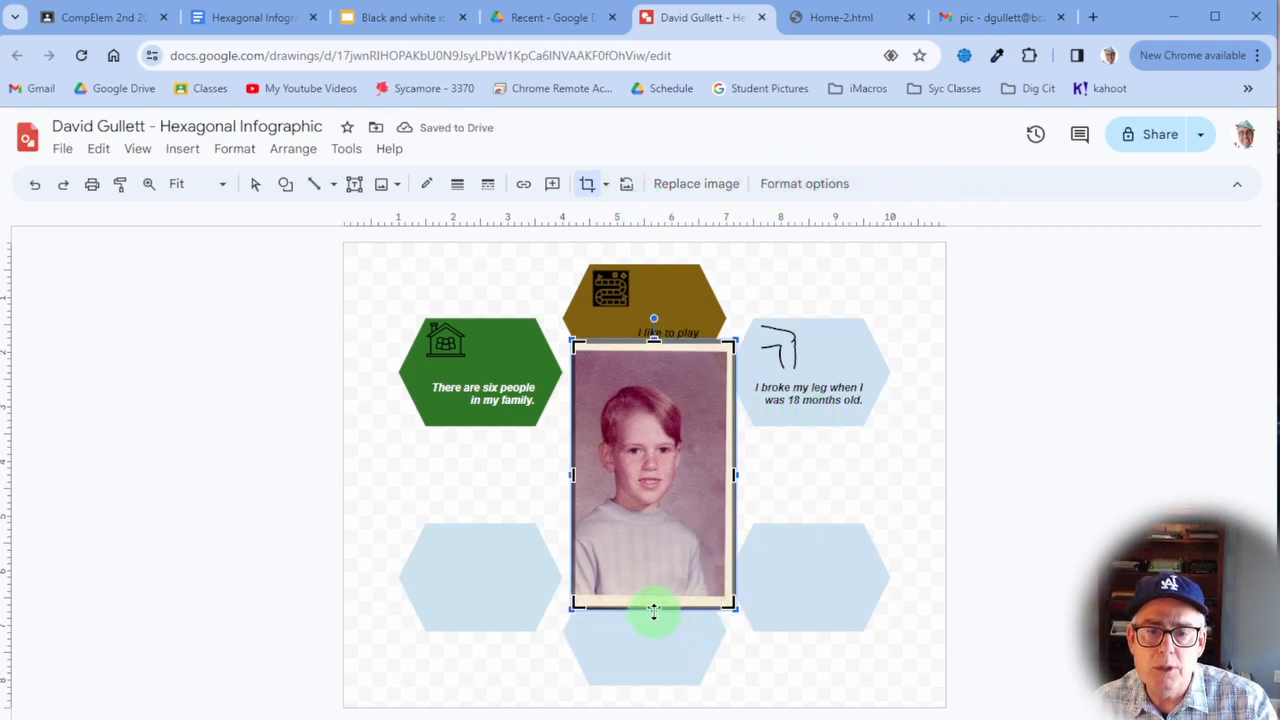
{"action": "left_click_drag", "start_coordinate": [653, 610], "coordinate": [653, 577]}
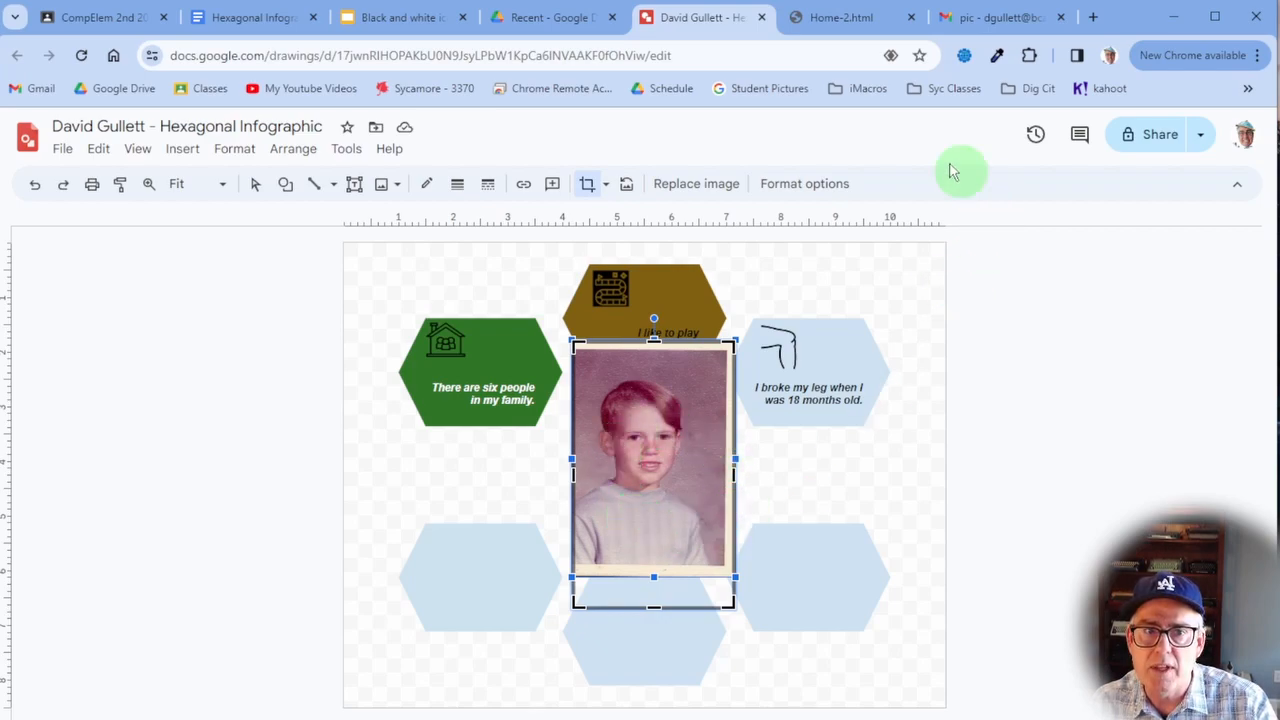
{"action": "left_click", "coordinate": [626, 183]}
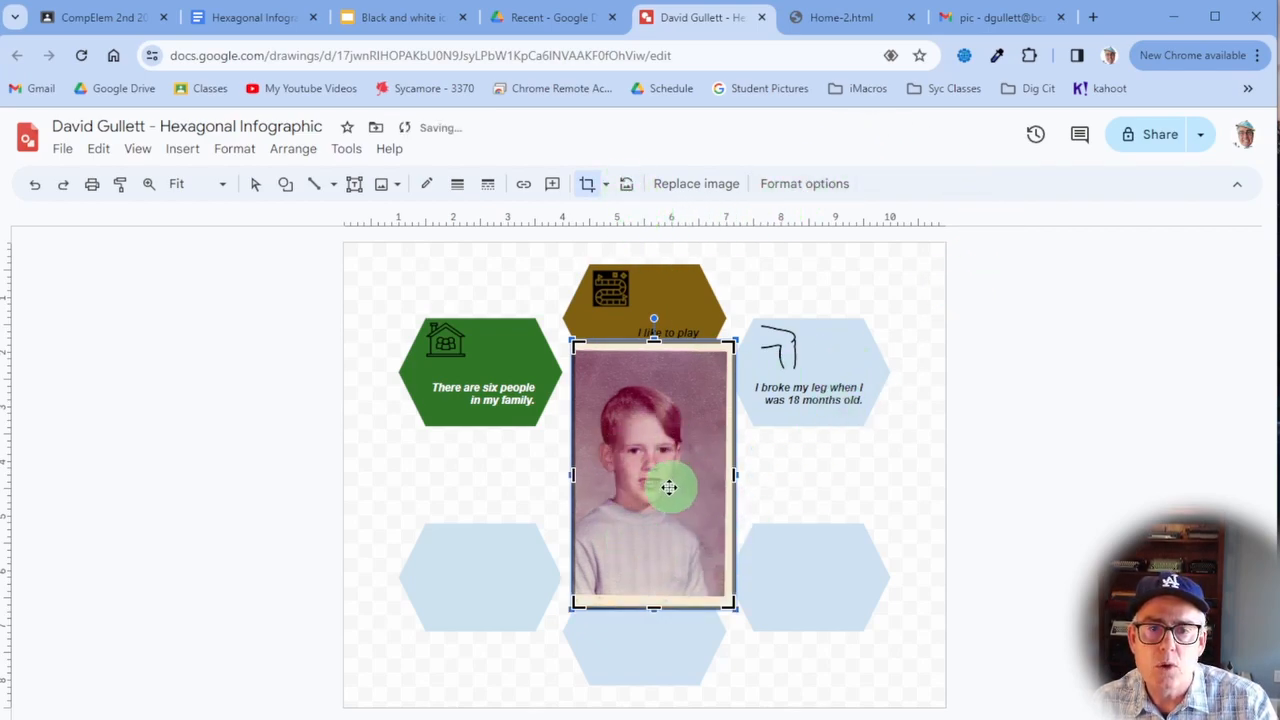
{"action": "left_click", "coordinate": [856, 471]}
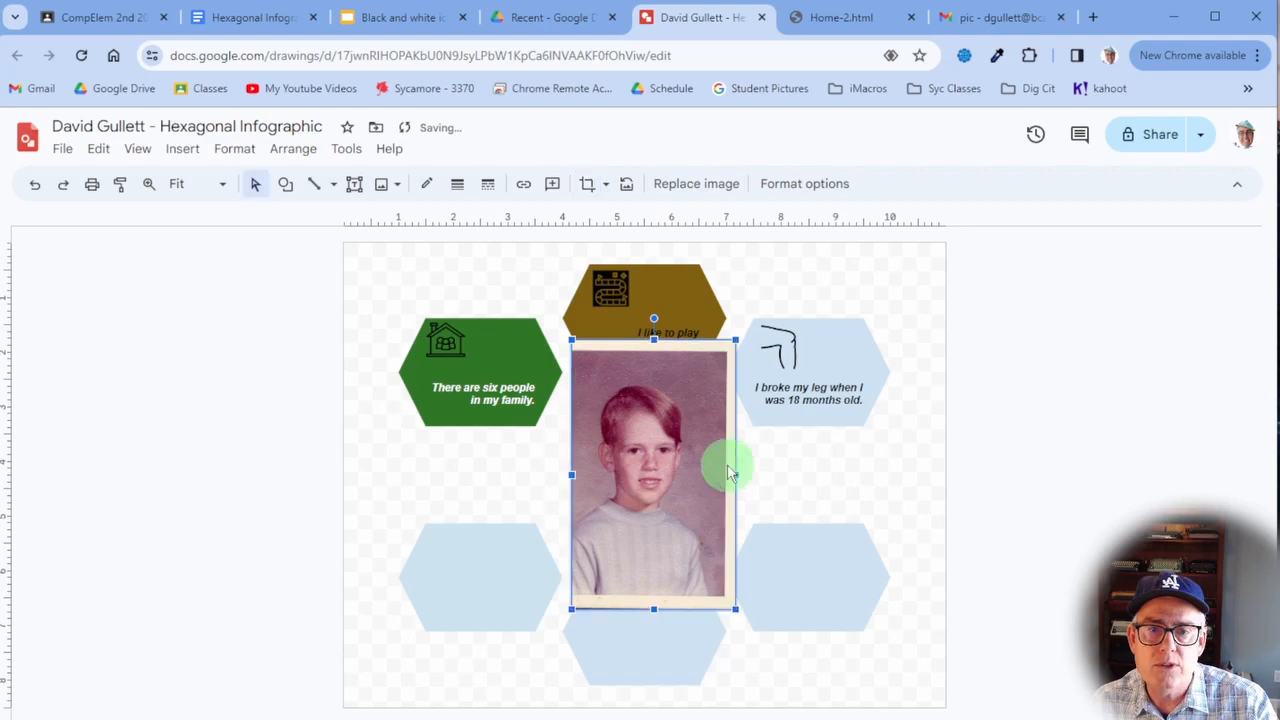
- Crop the white border off the photo's upper and lower edges and move the photo just below the boardgames hexagon
{"action": "double_click", "coordinate": [662, 466]}
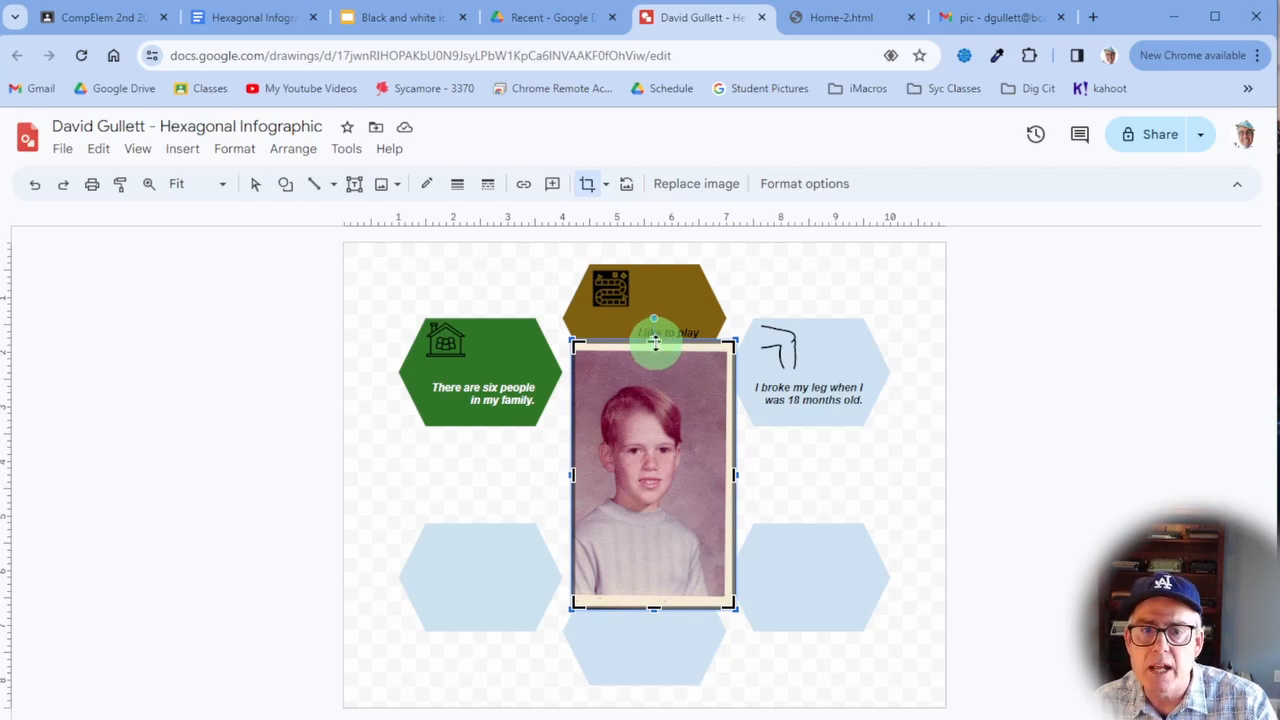
{"action": "left_click_drag", "start_coordinate": [654, 343], "coordinate": [654, 353]}
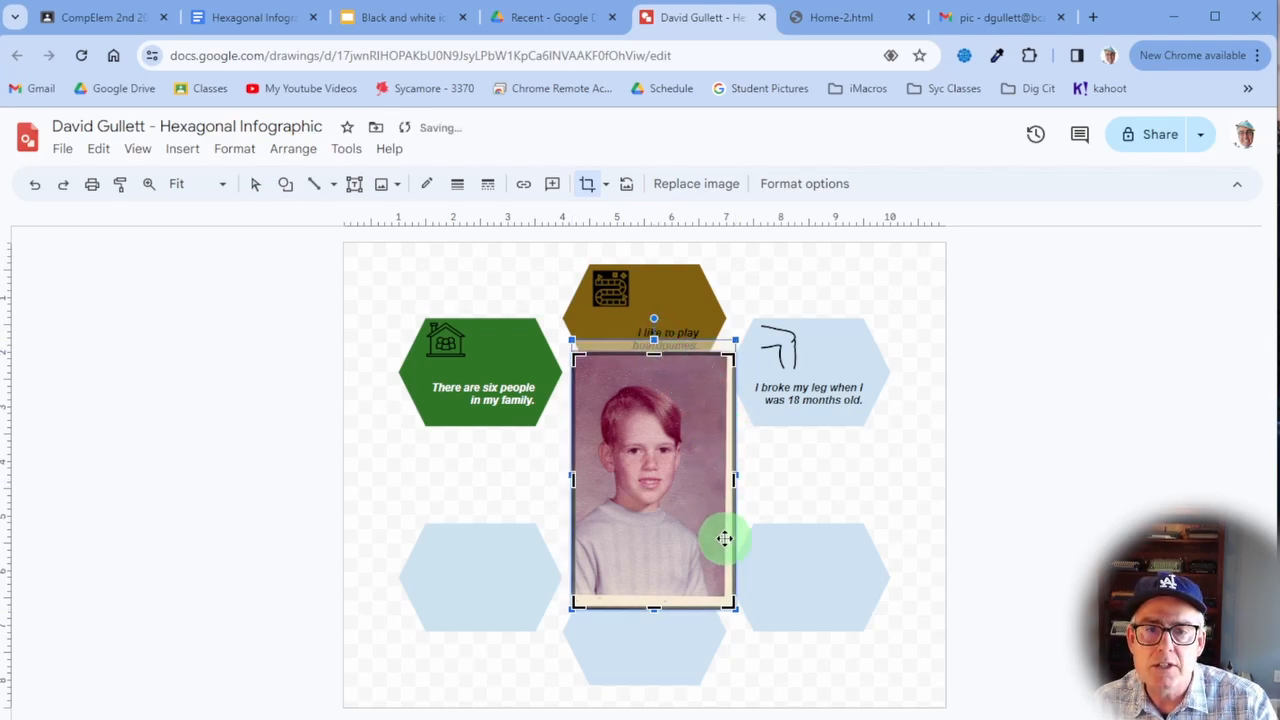
{"action": "left_click_drag", "start_coordinate": [654, 605], "coordinate": [654, 592]}
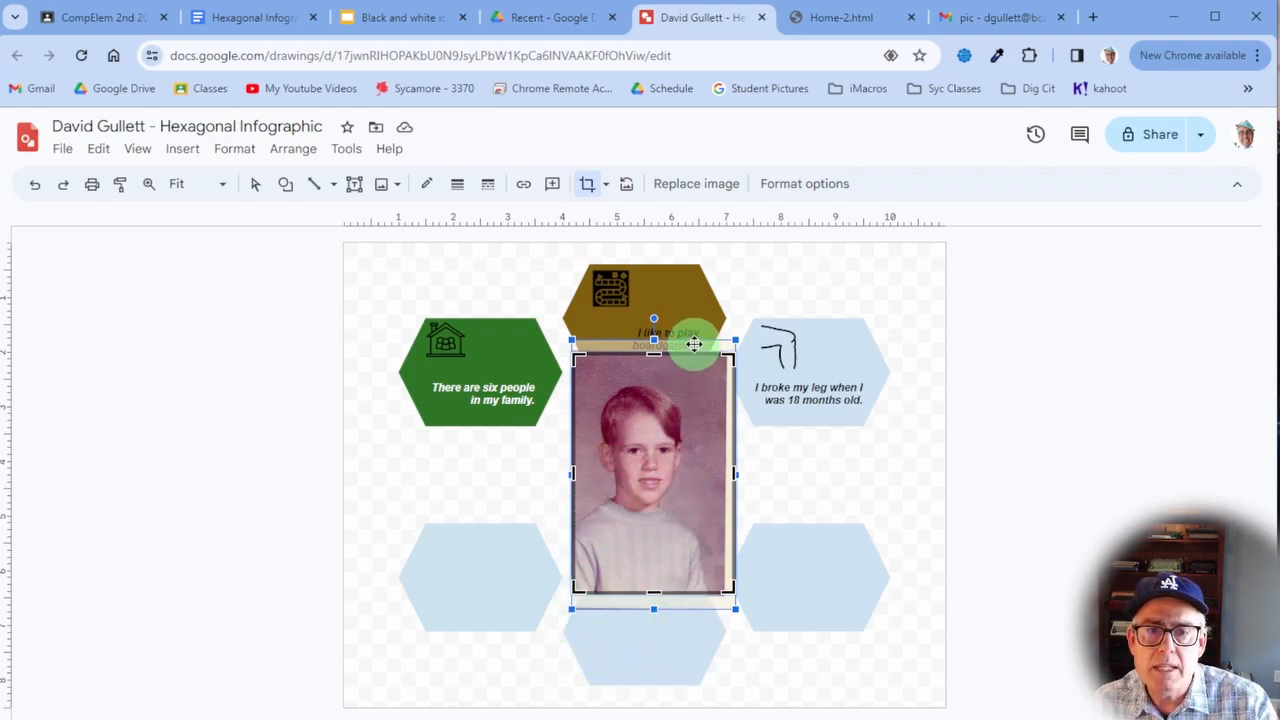
{"action": "left_click_drag", "start_coordinate": [697, 347], "coordinate": [678, 418]}
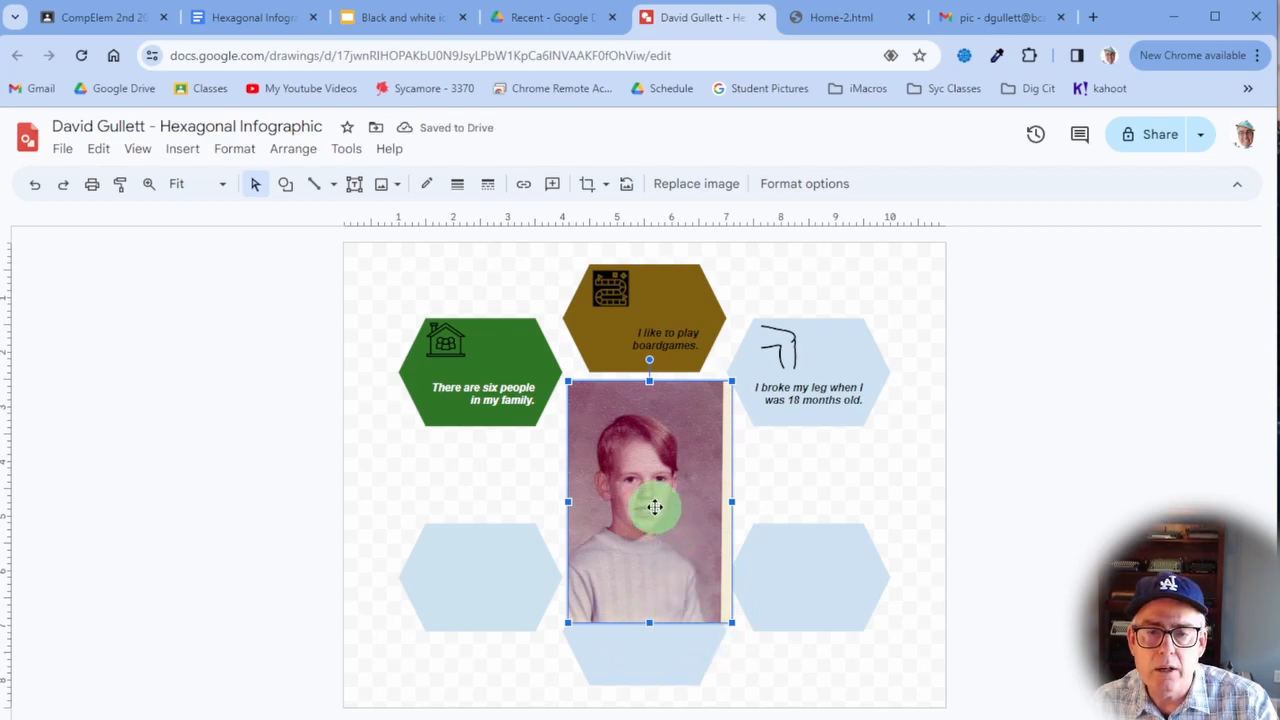
- Crop the photo's lower part up to the sweater collar and trim the white border off its right edge
{"action": "double_click", "coordinate": [651, 503]}
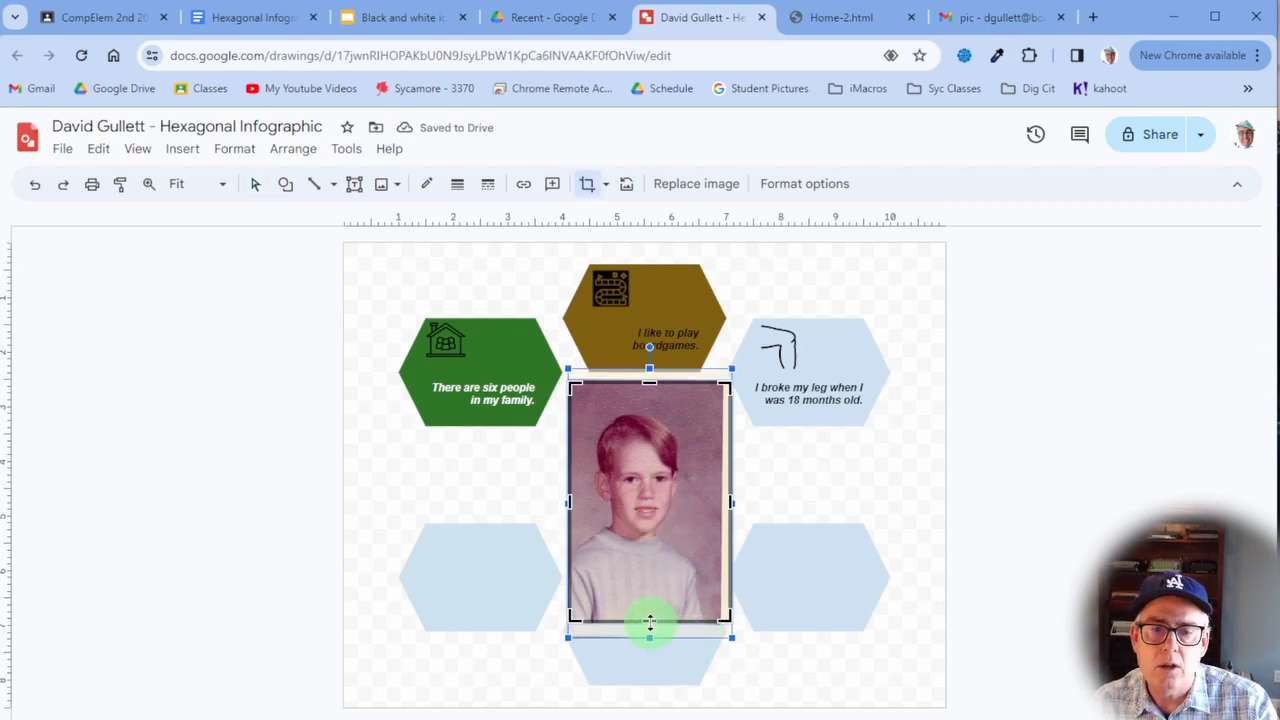
{"action": "left_click_drag", "start_coordinate": [650, 622], "coordinate": [650, 565]}
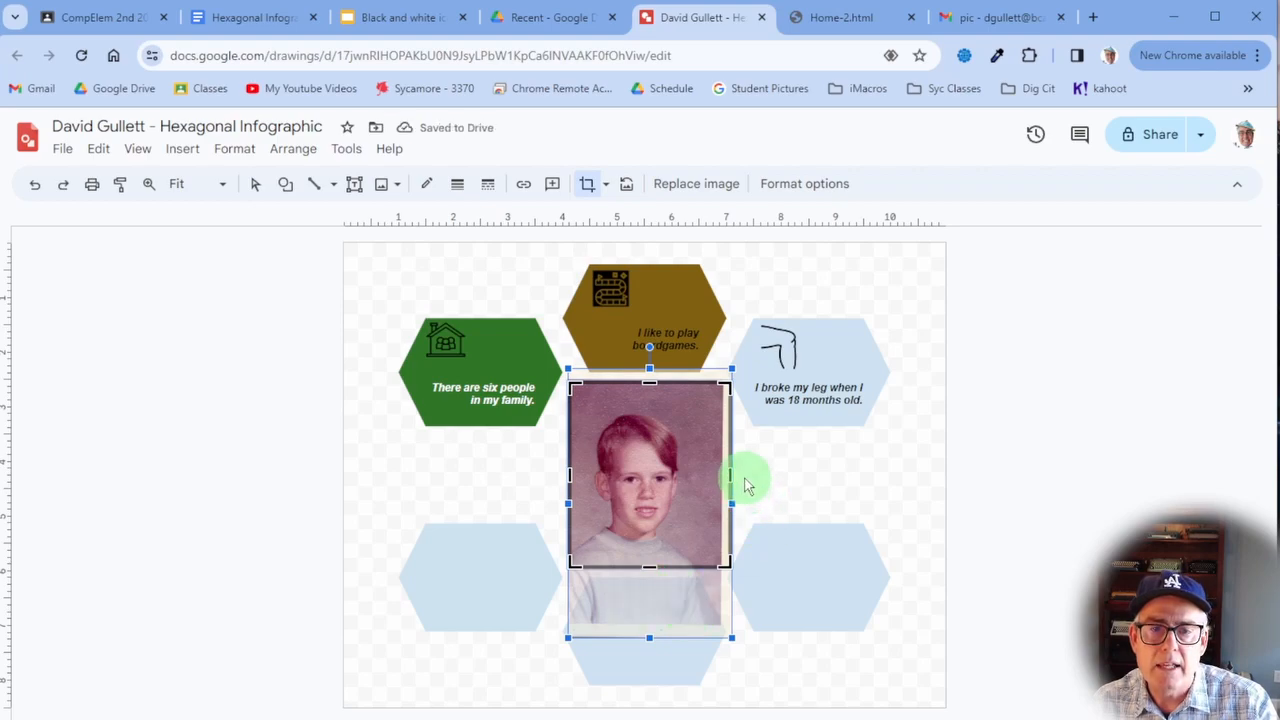
{"action": "left_click_drag", "start_coordinate": [730, 475], "coordinate": [717, 474]}
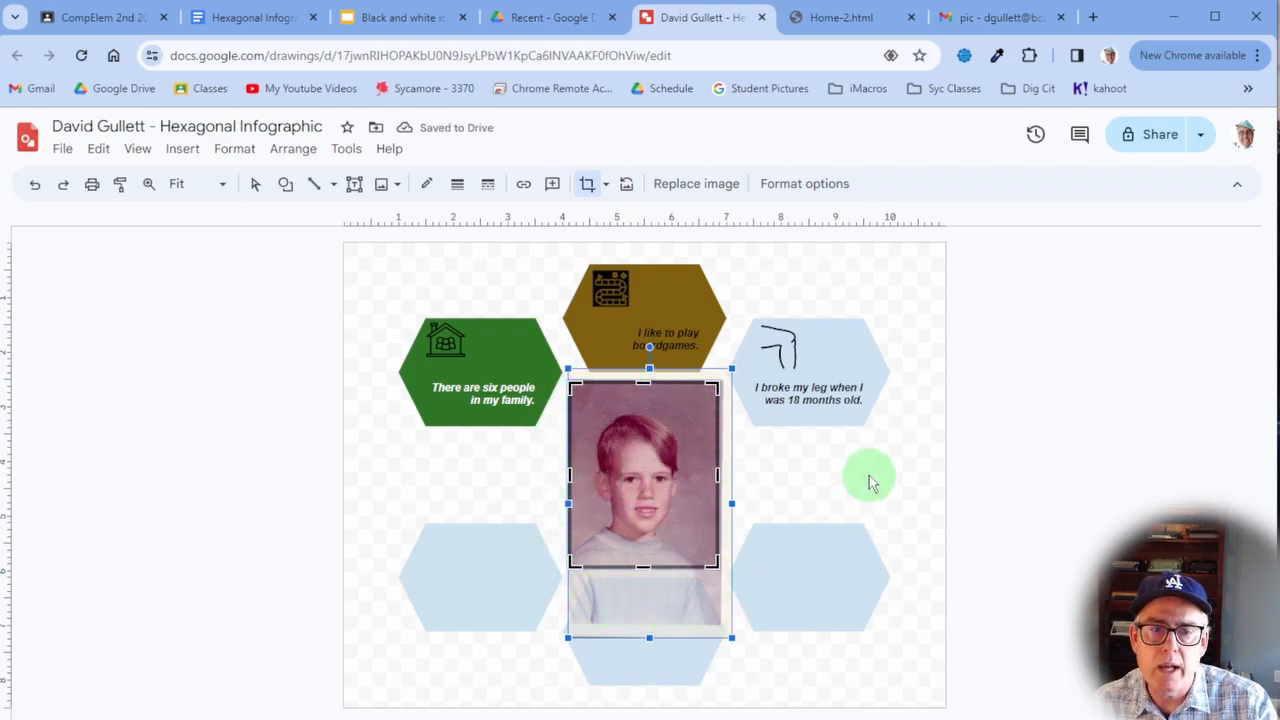
{"action": "key", "text": "Return"}
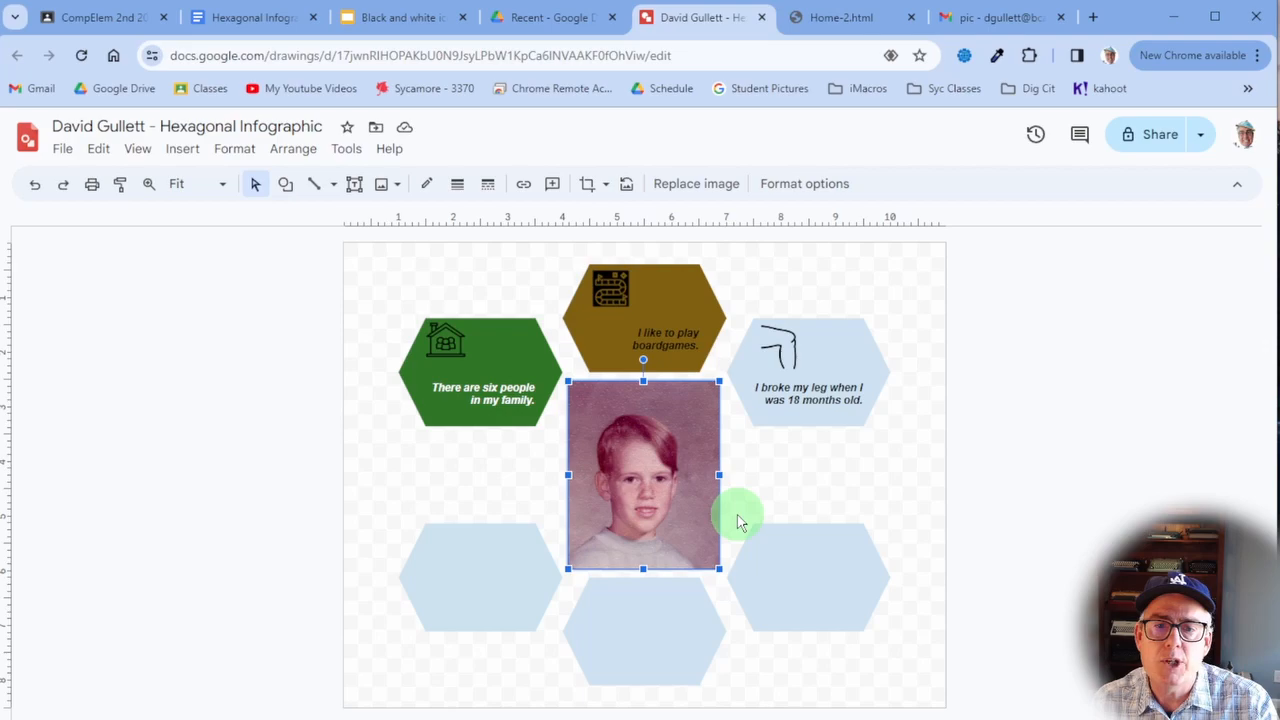
- Mask the cropped photo with a hexagon shape
{"action": "left_click", "coordinate": [607, 188]}
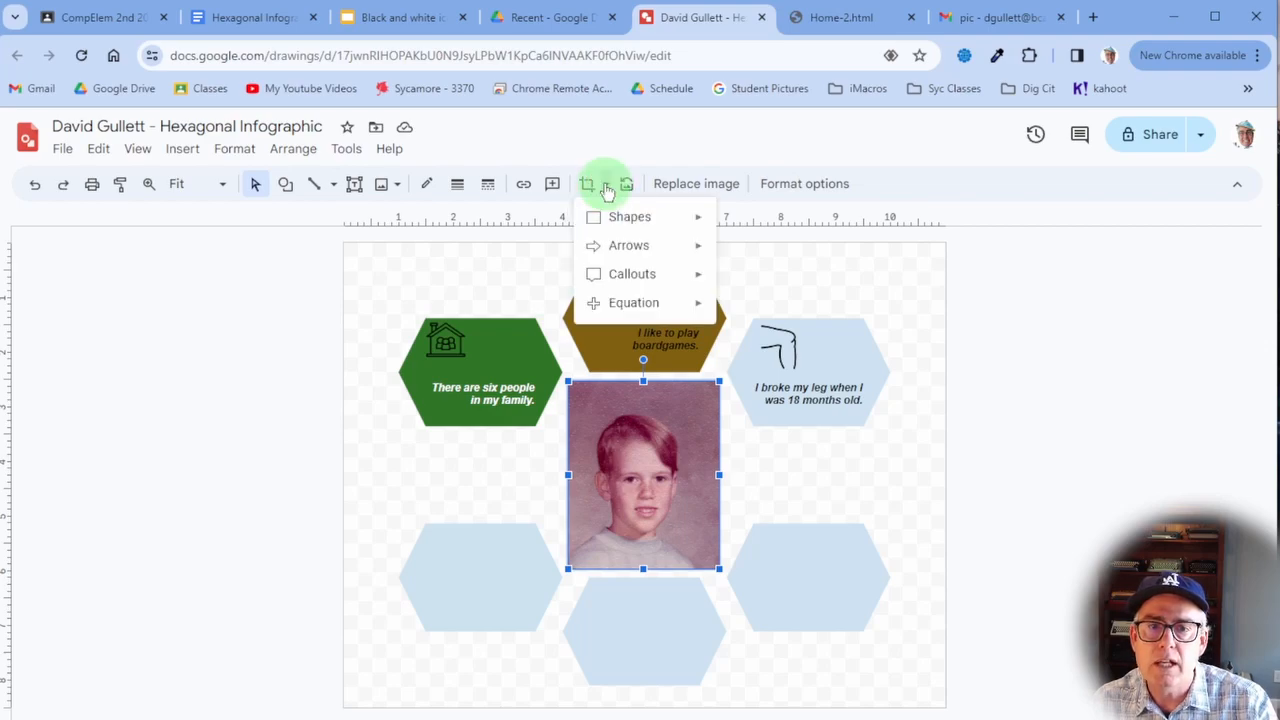
{"action": "left_click", "coordinate": [617, 219]}
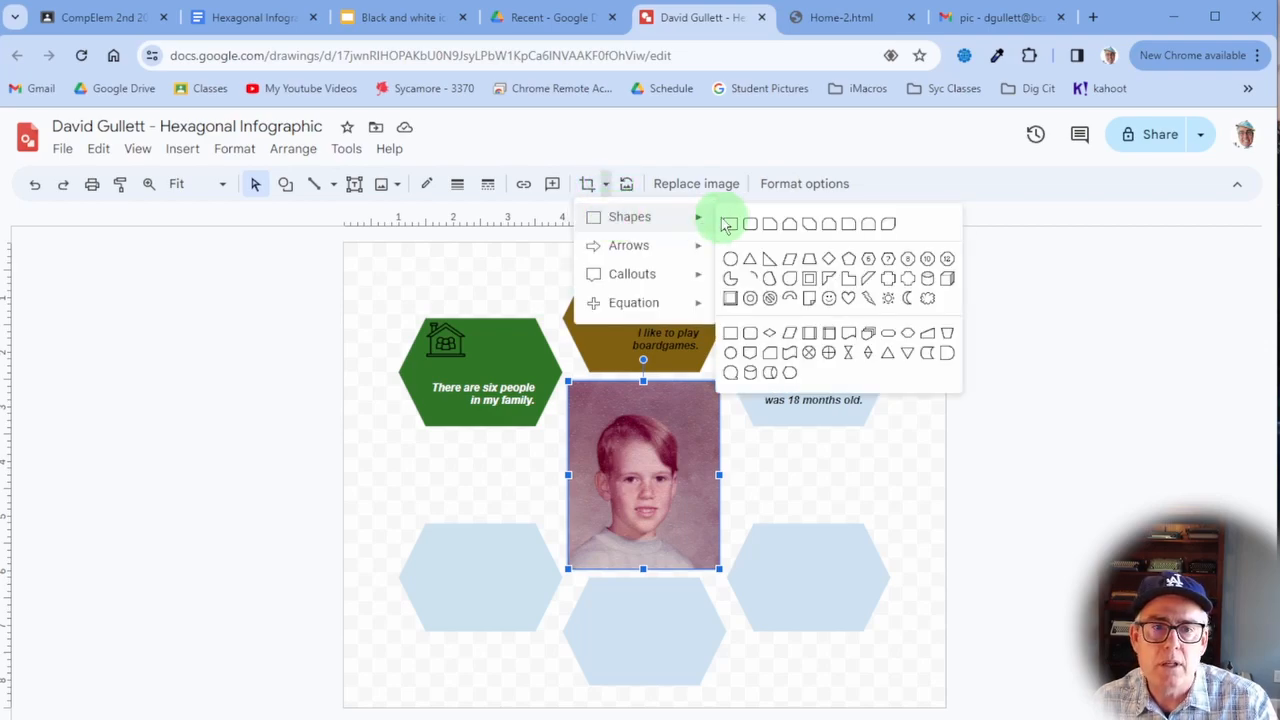
{"action": "left_click", "coordinate": [868, 262]}
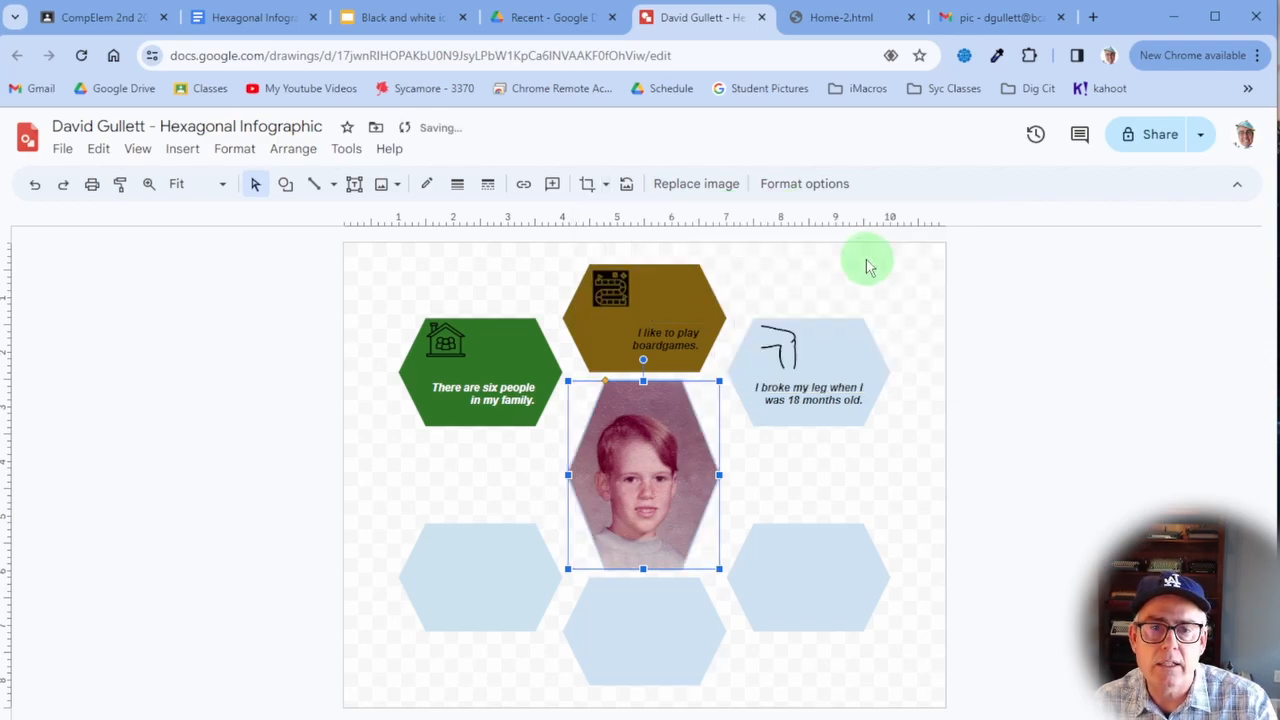
{"action": "left_click", "coordinate": [900, 487]}
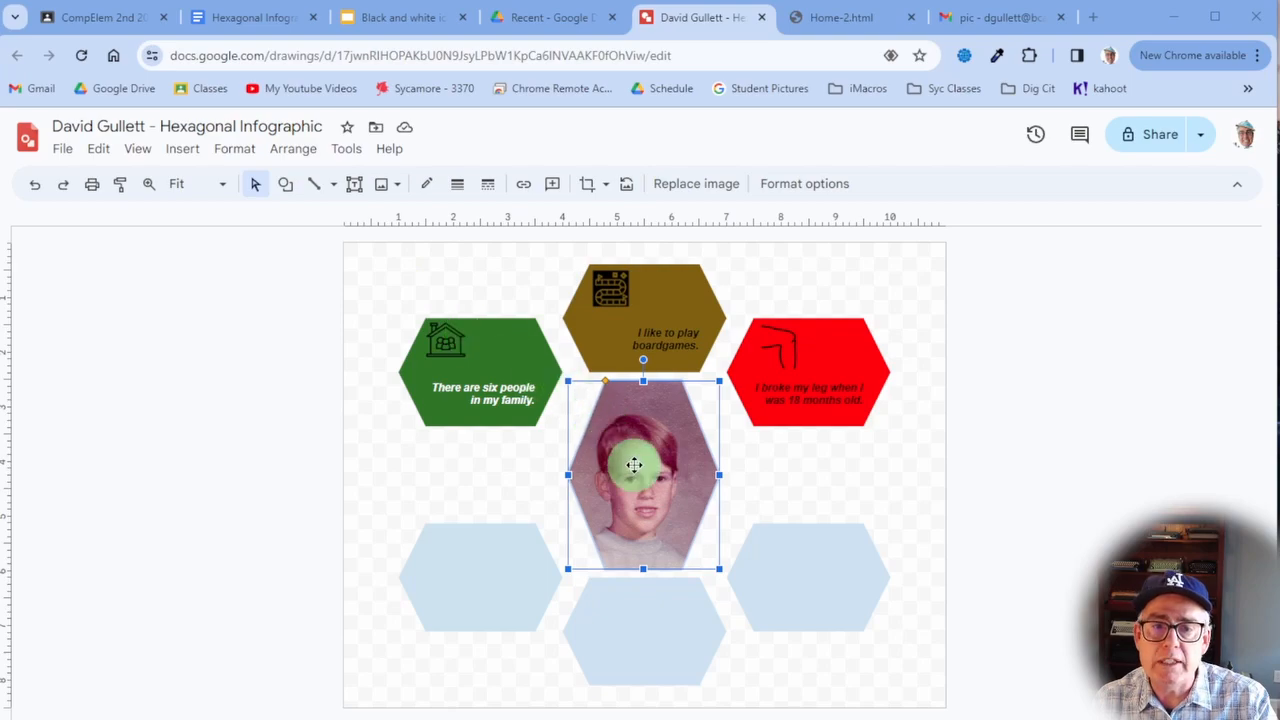
- Center the hexagonal photo horizontally and vertically on the page
{"action": "left_click", "coordinate": [293, 149]}
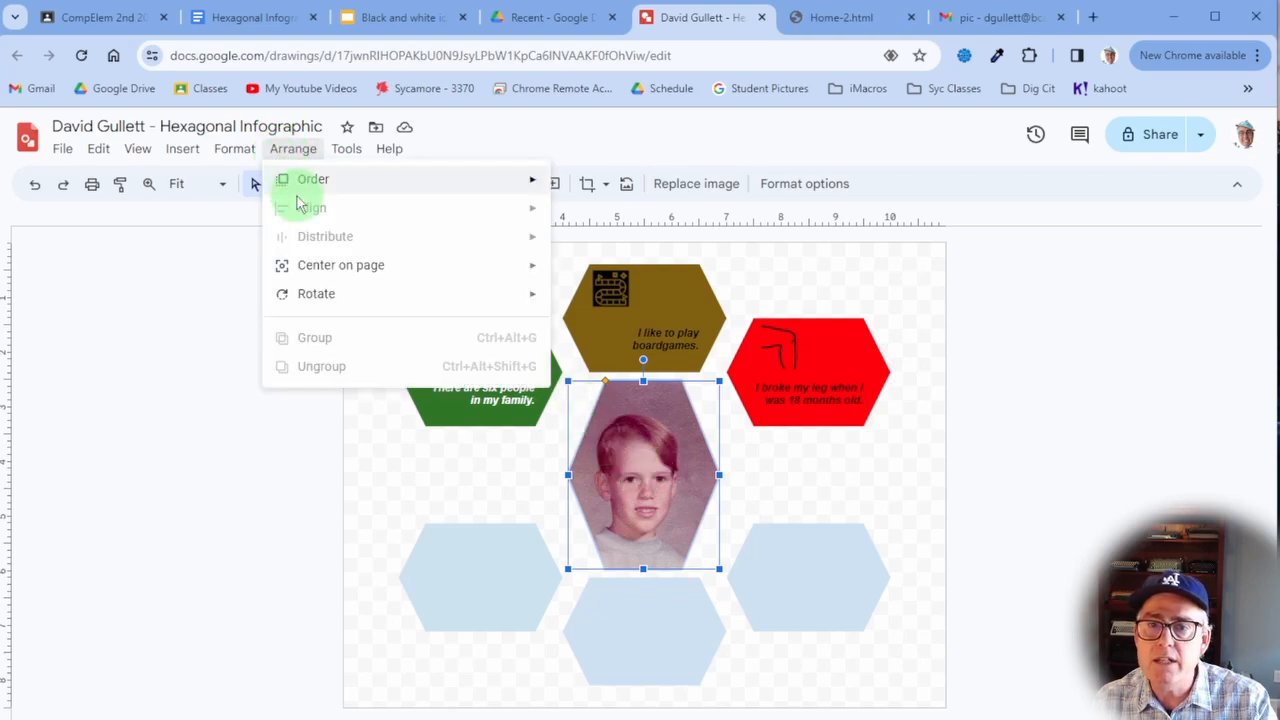
{"action": "mouse_move", "coordinate": [340, 270]}
{"action": "left_click", "coordinate": [563, 272]}
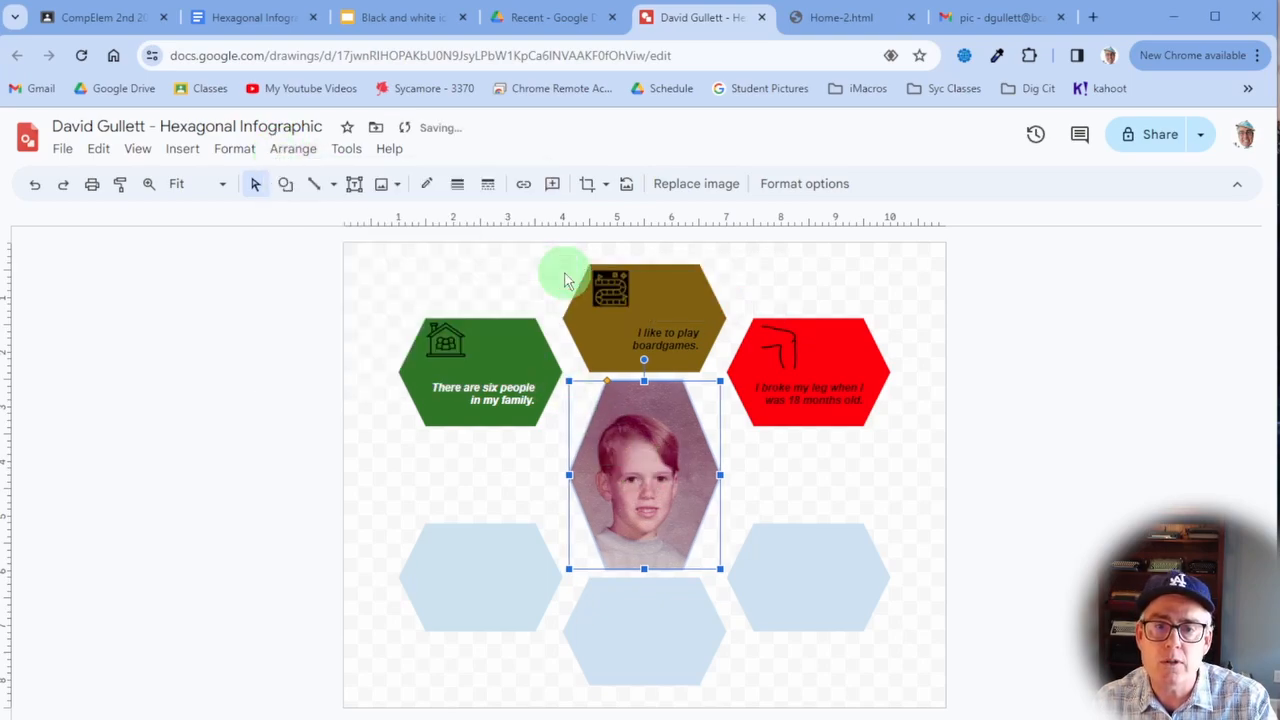
{"action": "left_click", "coordinate": [293, 150]}
{"action": "mouse_move", "coordinate": [334, 264]}
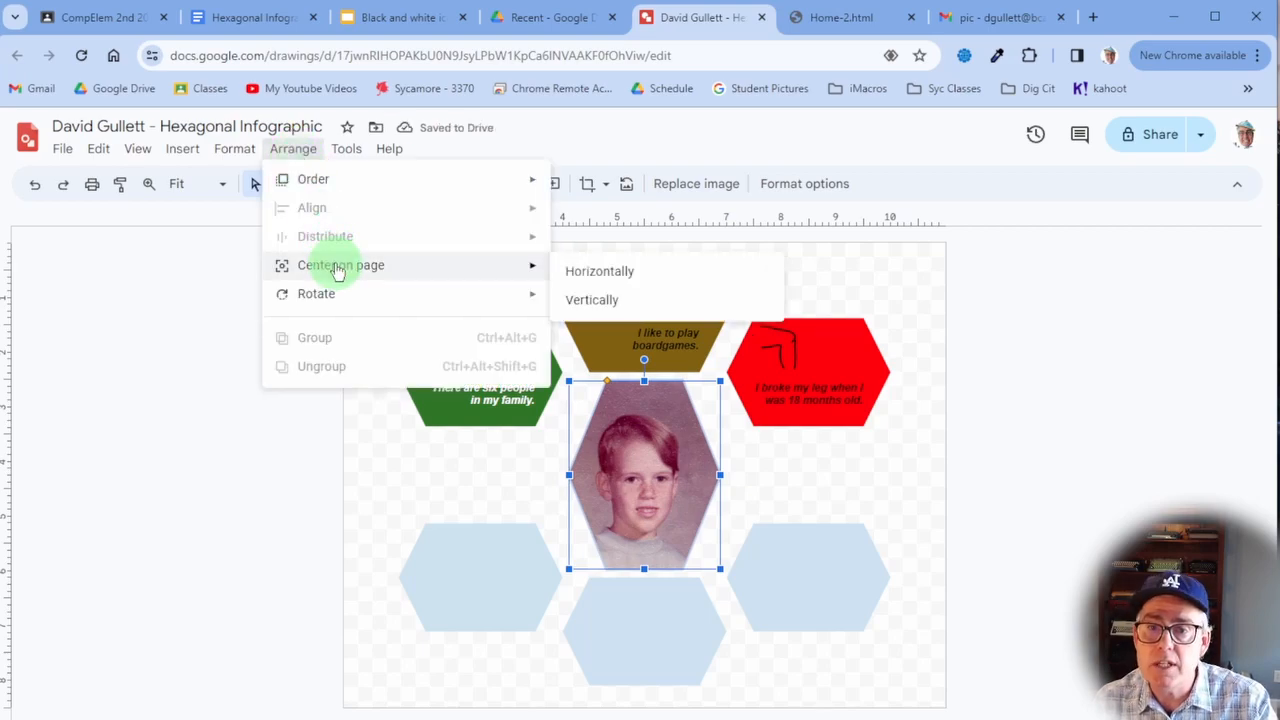
{"action": "left_click", "coordinate": [591, 302]}
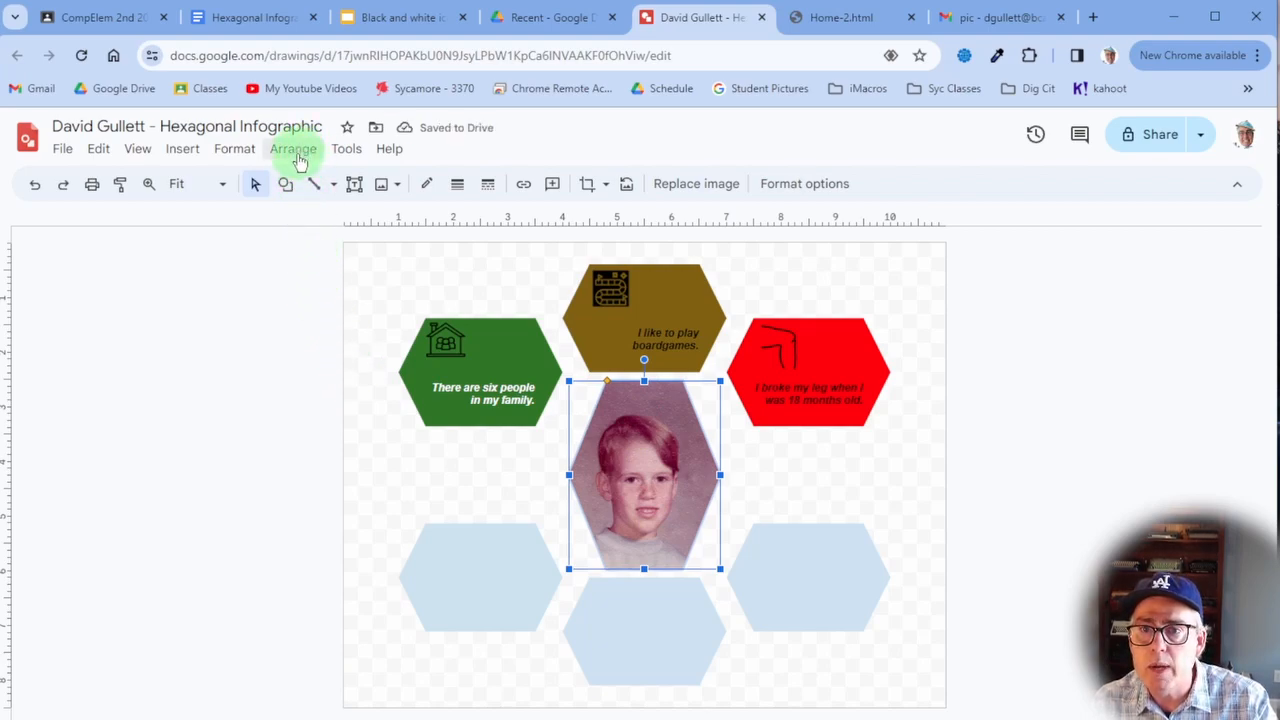
{"action": "left_click", "coordinate": [308, 152]}
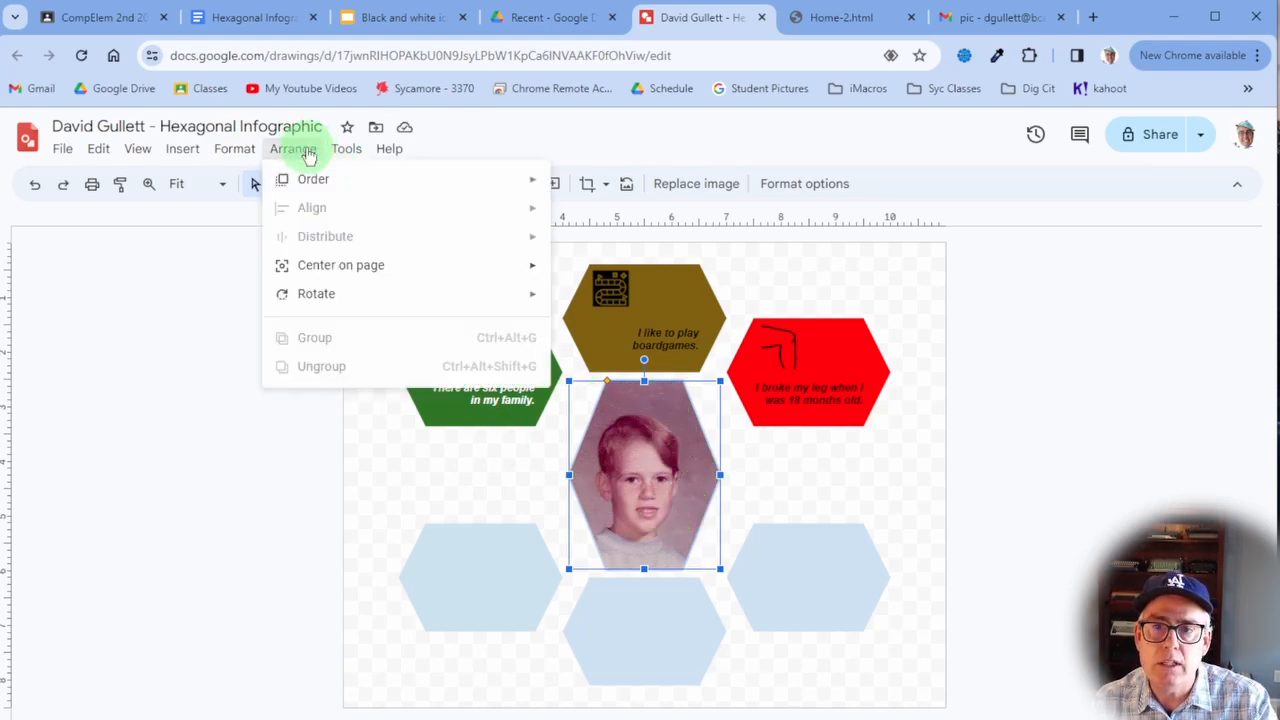
{"action": "mouse_move", "coordinate": [320, 272]}
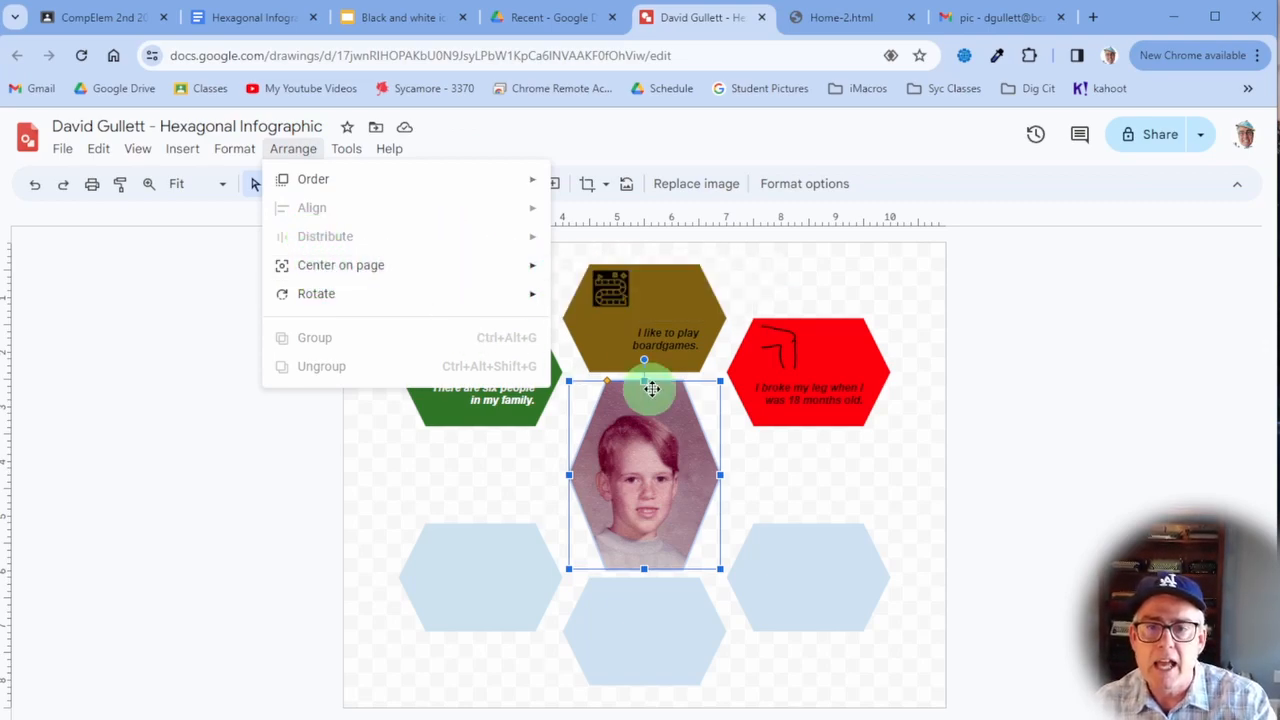
{"action": "left_click", "coordinate": [870, 468]}
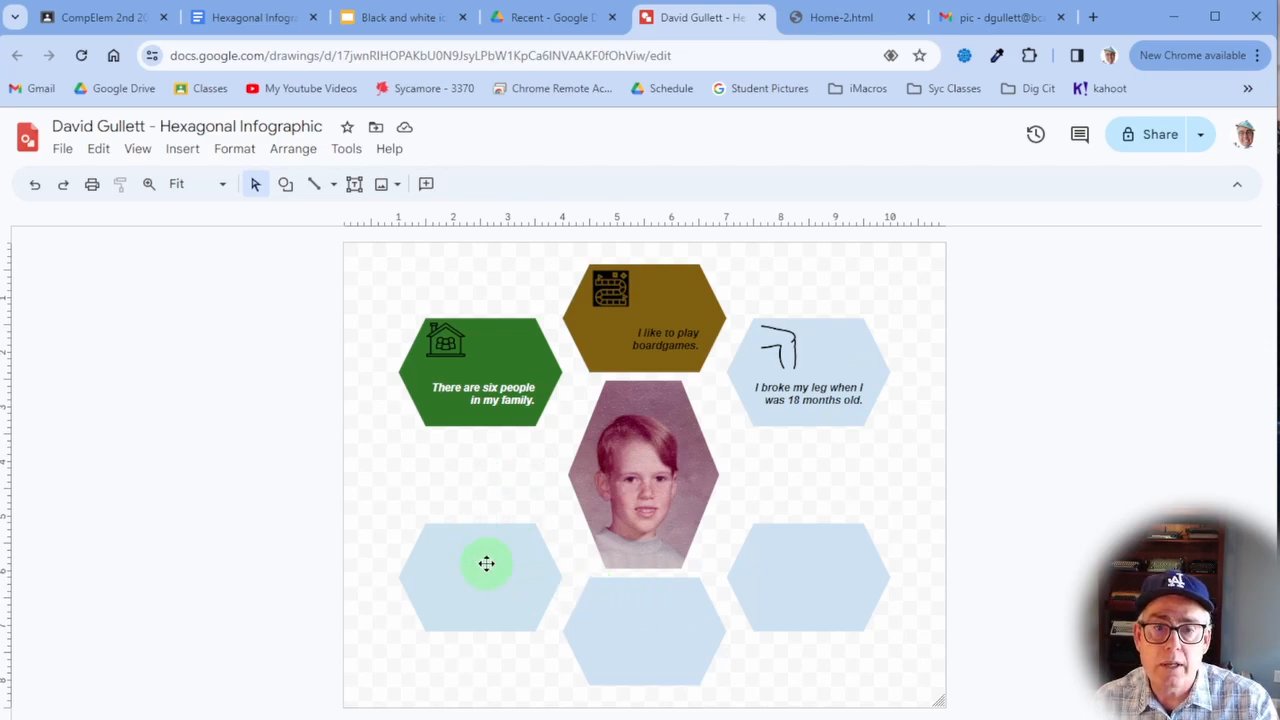
- Fill the hexagon with the "I broke my leg when I was 18 months old." fact with solid red, leaving nothing selected
{"action": "left_click", "coordinate": [857, 342]}
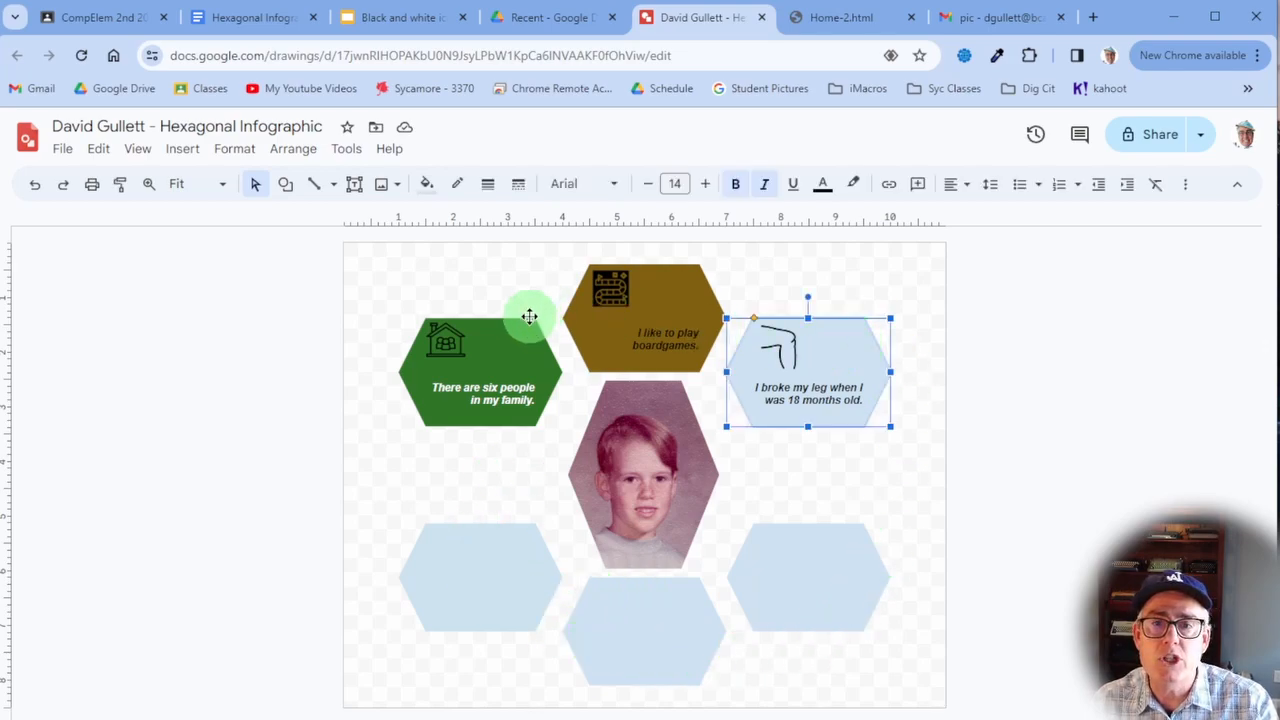
{"action": "left_click", "coordinate": [426, 184]}
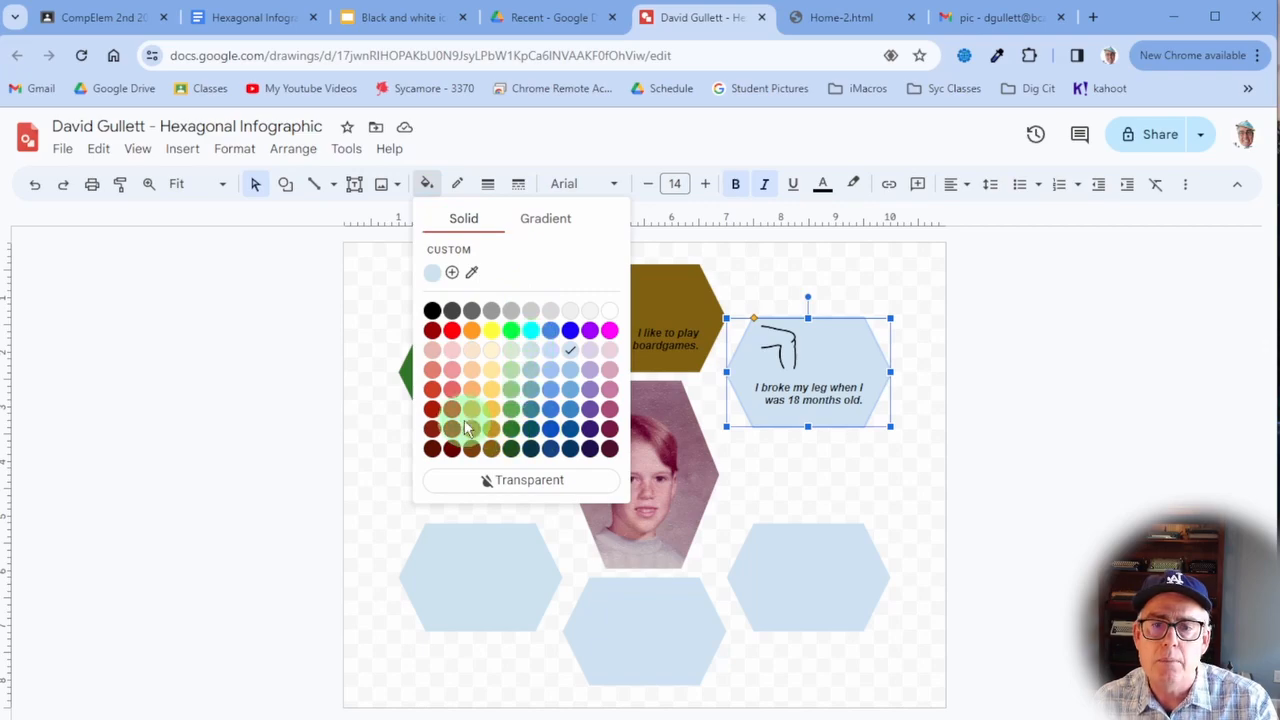
{"action": "left_click", "coordinate": [452, 331]}
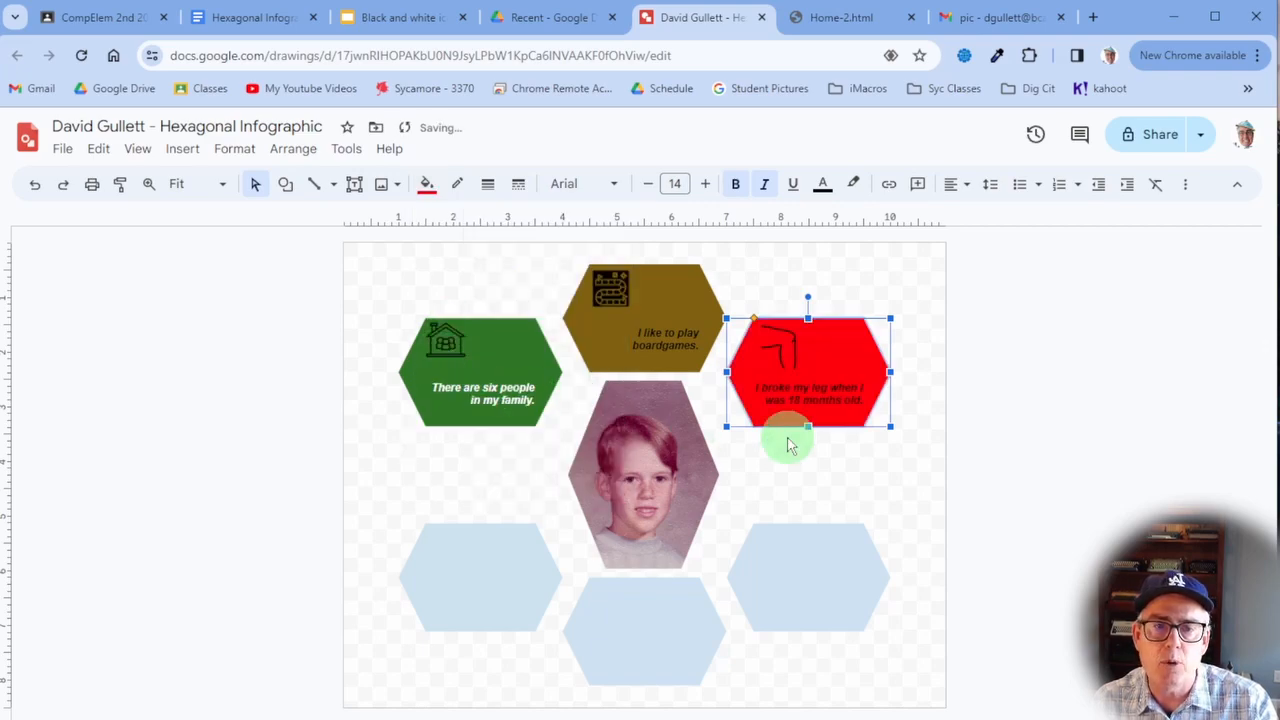
{"action": "left_click", "coordinate": [916, 470]}
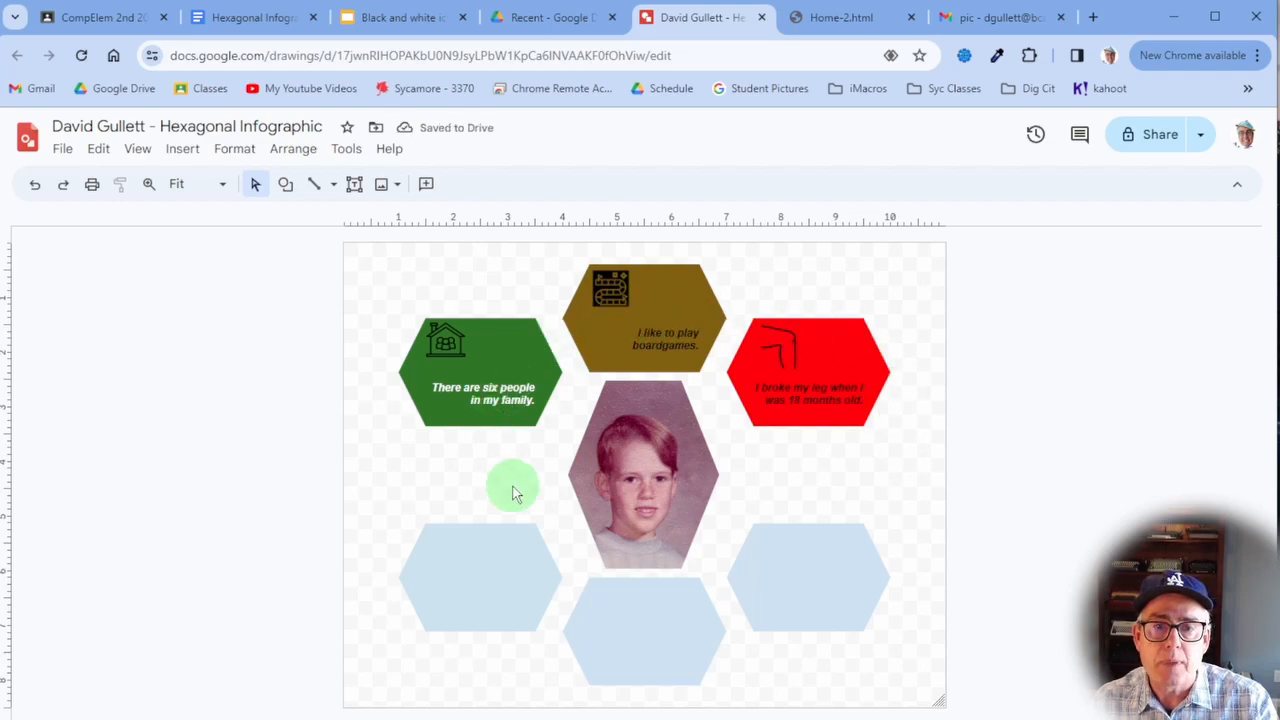